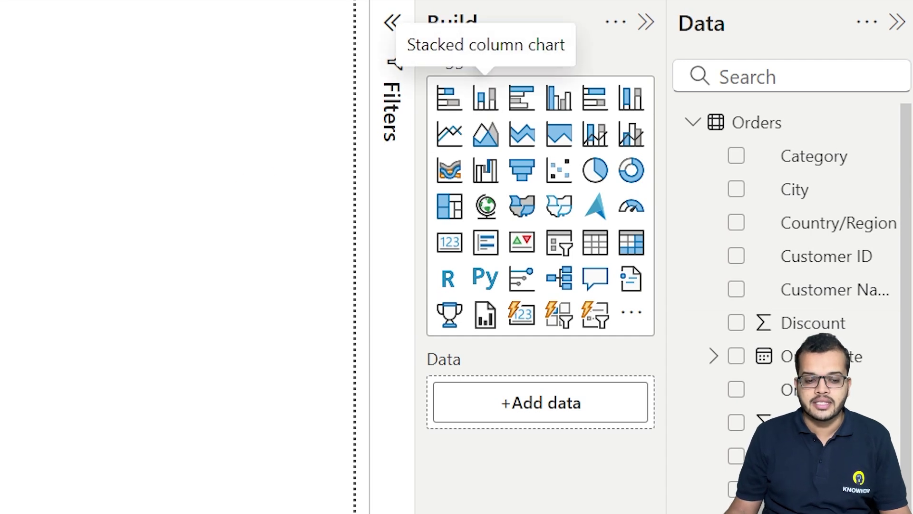
Step: Insert a stacked column chart in the upper-left corner of the page and enlarge it
click(485, 102)
drag(279, 230, 267, 37)
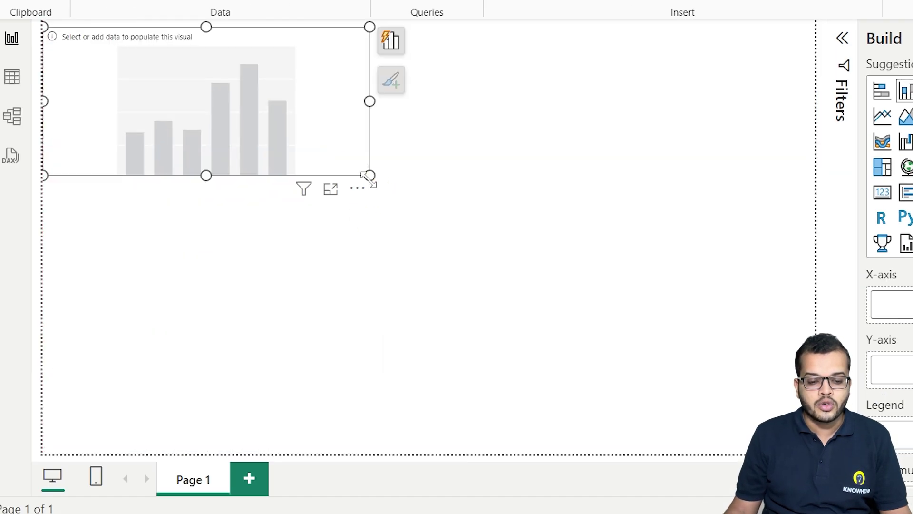
drag(370, 175, 480, 324)
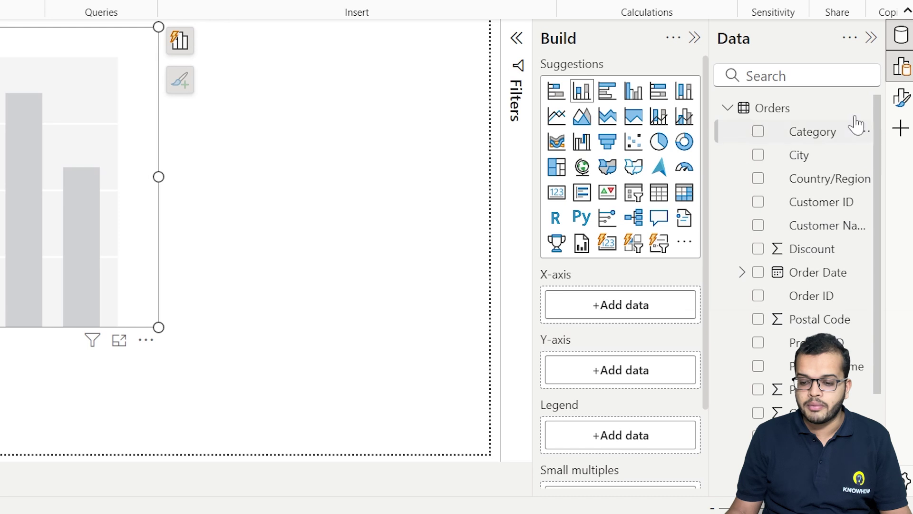
Step: Plot Sales on the Y-axis by Category on the X-axis and resize the chart to the page's full height and about half its width
drag(856, 124, 628, 309)
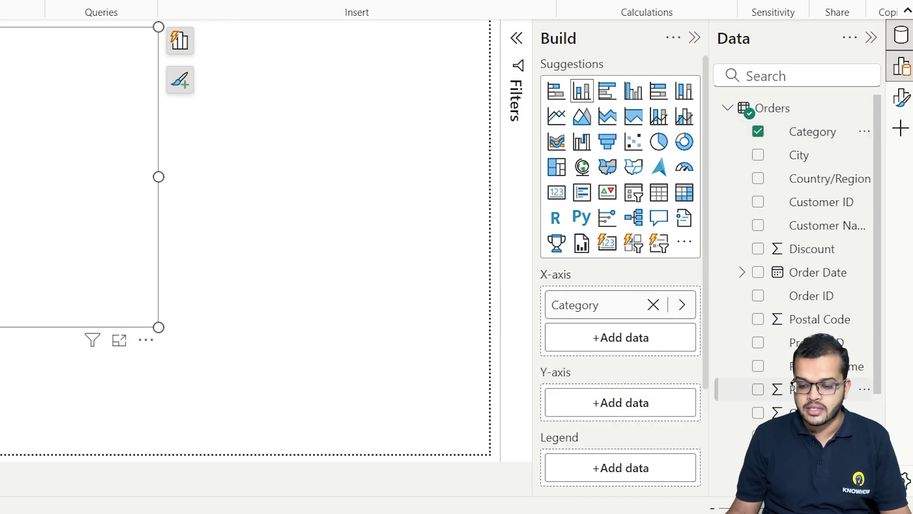
drag(815, 484, 637, 404)
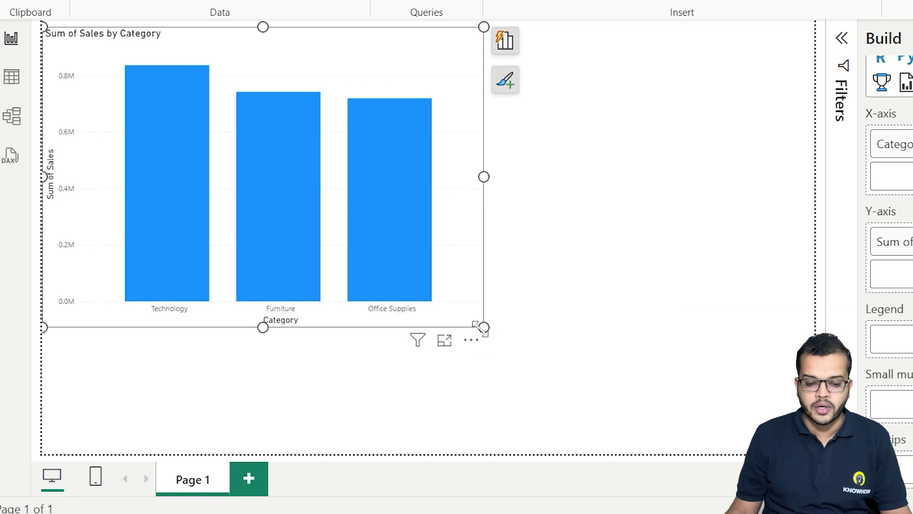
drag(478, 327, 426, 457)
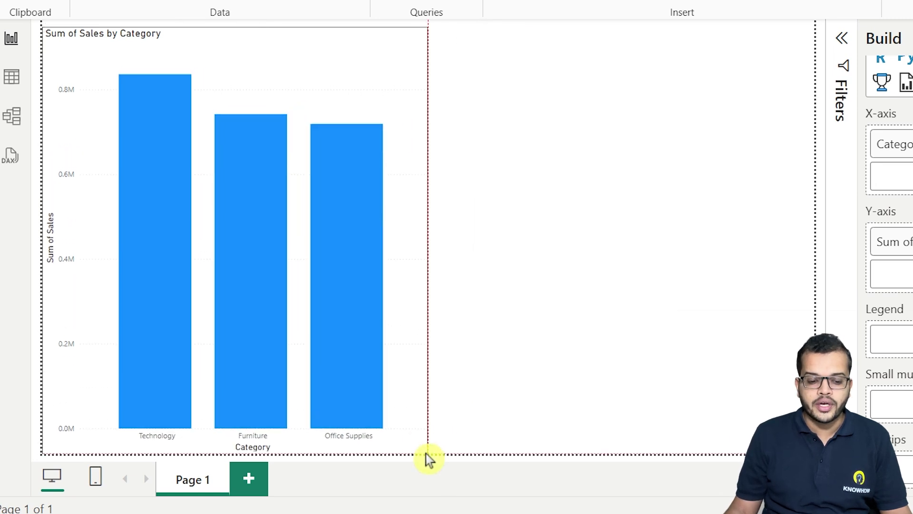
Step: Rename the report page as Home and add a second page
double_click(205, 481)
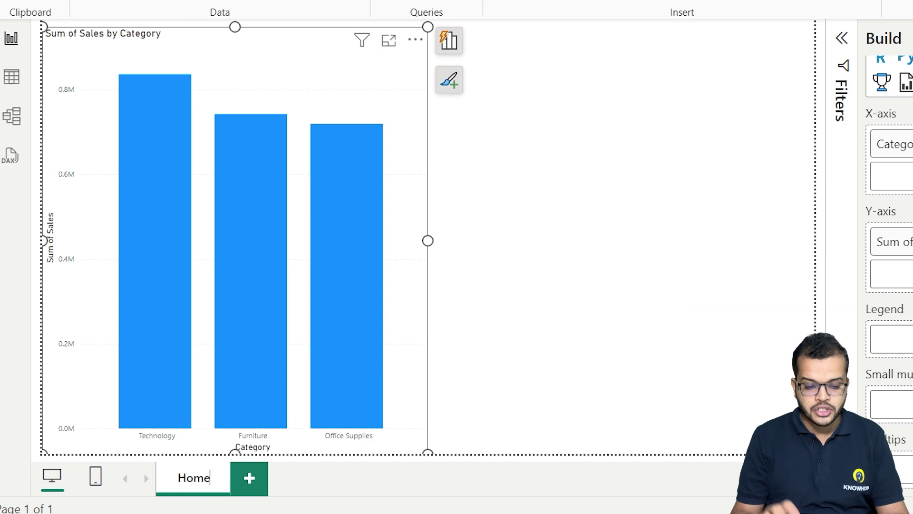
key(Return)
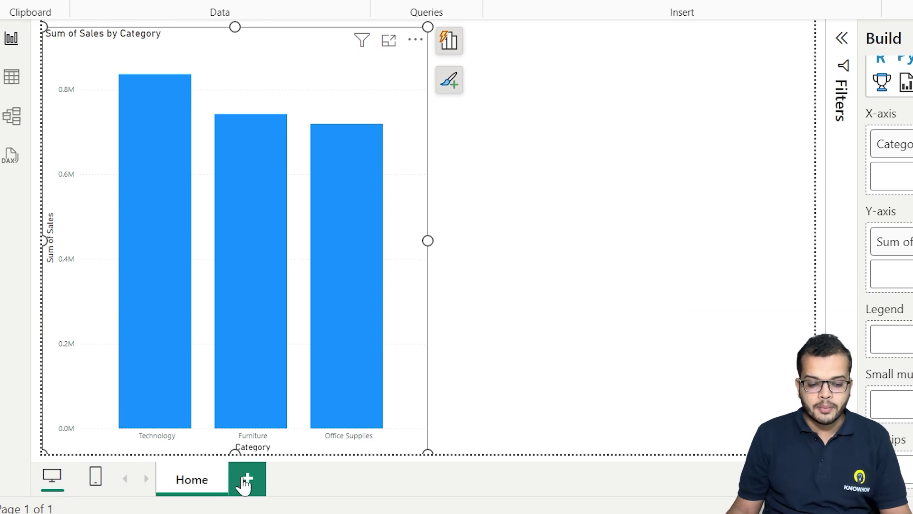
click(246, 483)
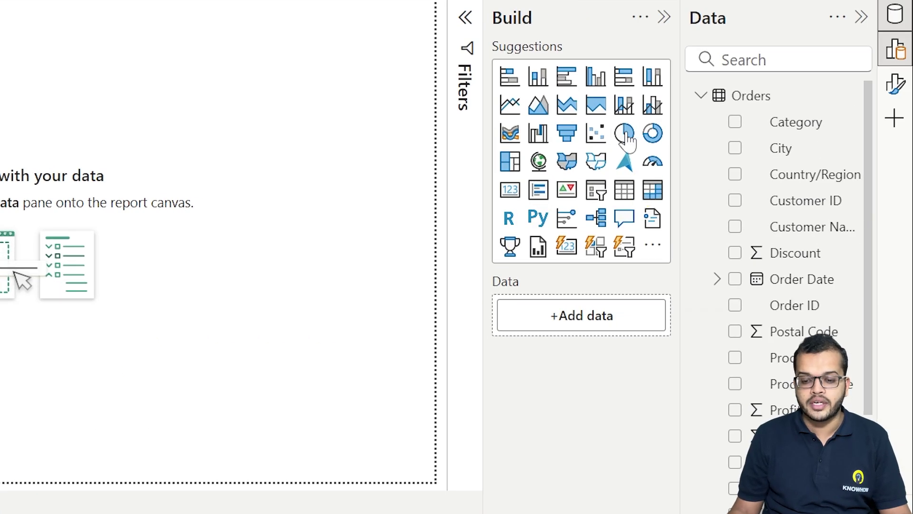
Step: Insert a pie chart on the new page with Region as the legend and Profit as the values
click(624, 133)
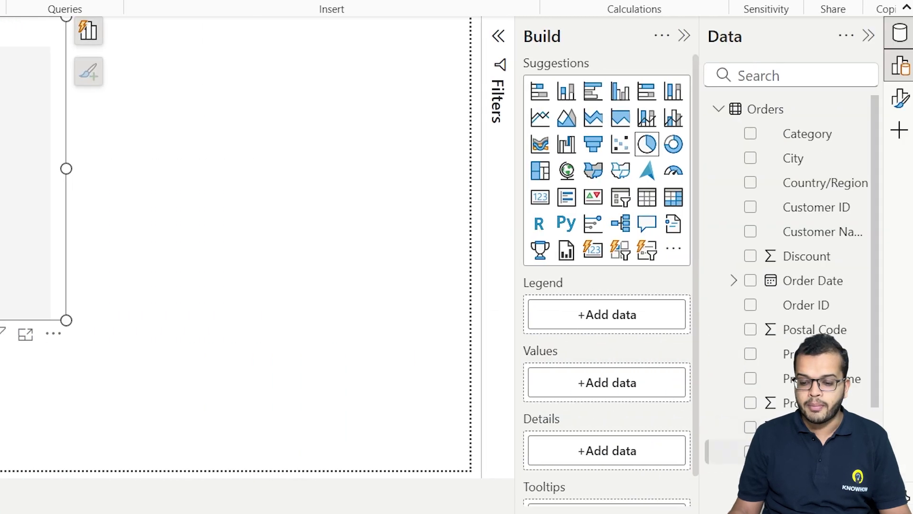
drag(821, 455, 633, 317)
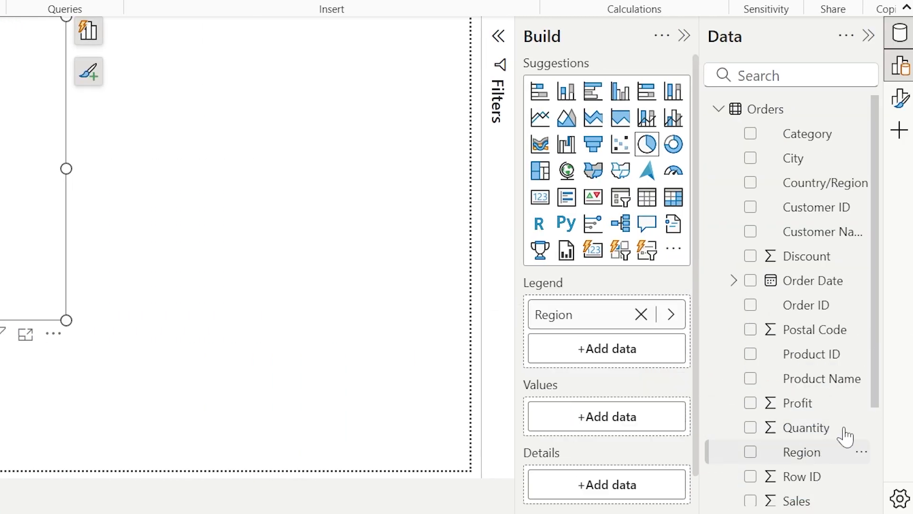
drag(845, 409, 644, 422)
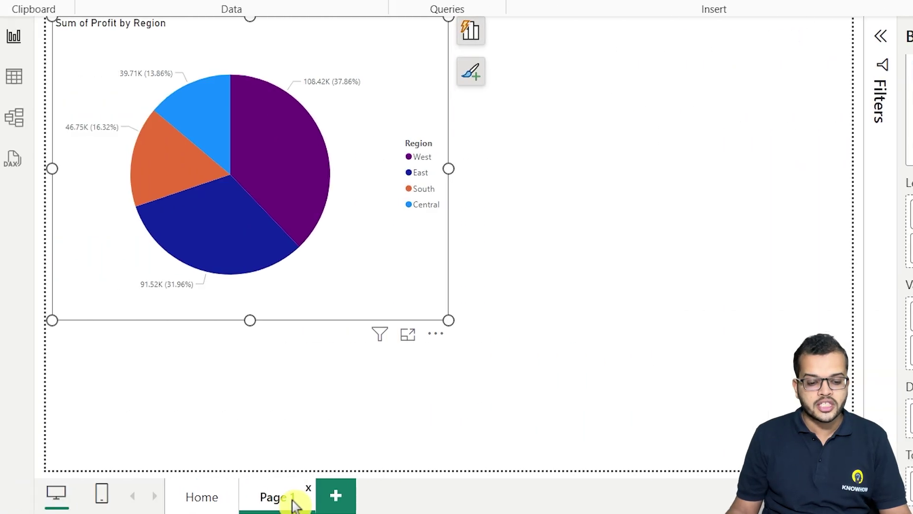
Step: Rename the pie chart's page as Profit and go back to the Home page
double_click(292, 497)
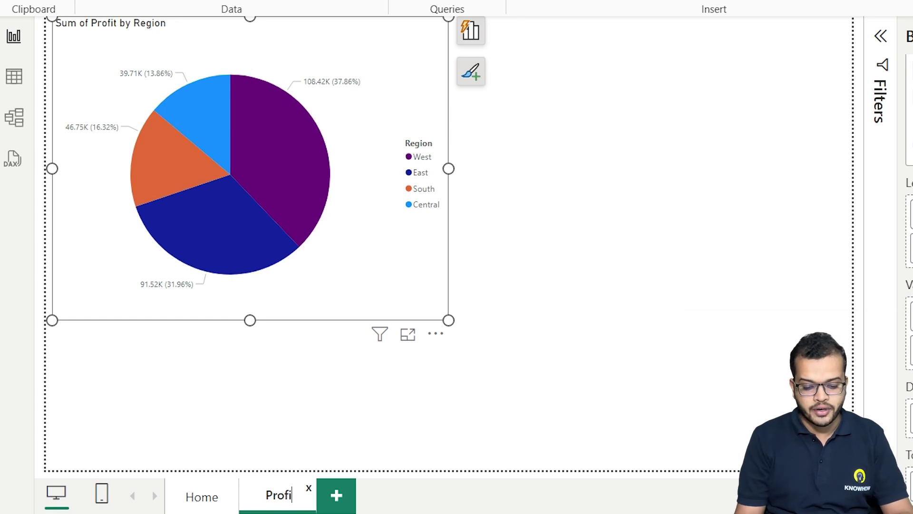
key(Return)
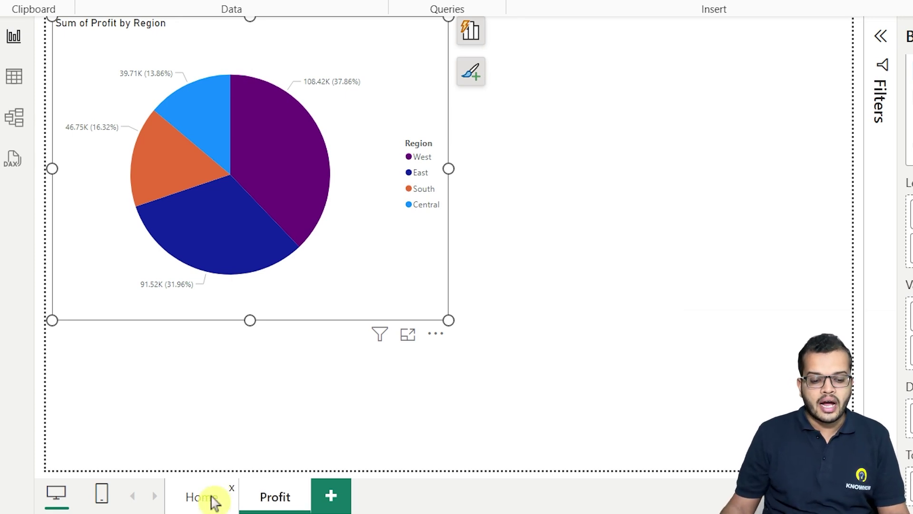
click(205, 497)
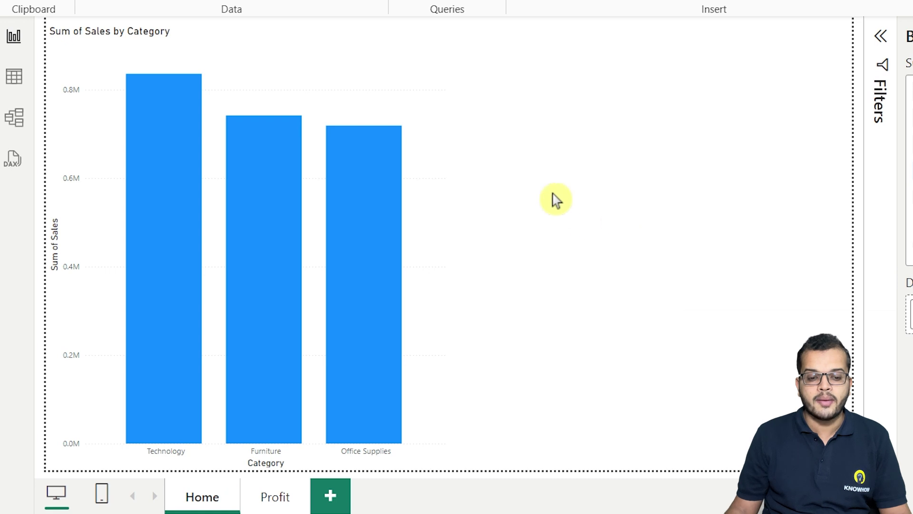
Step: Insert a blank button on the Home page and place it in the empty area beside the column chart
click(125, 10)
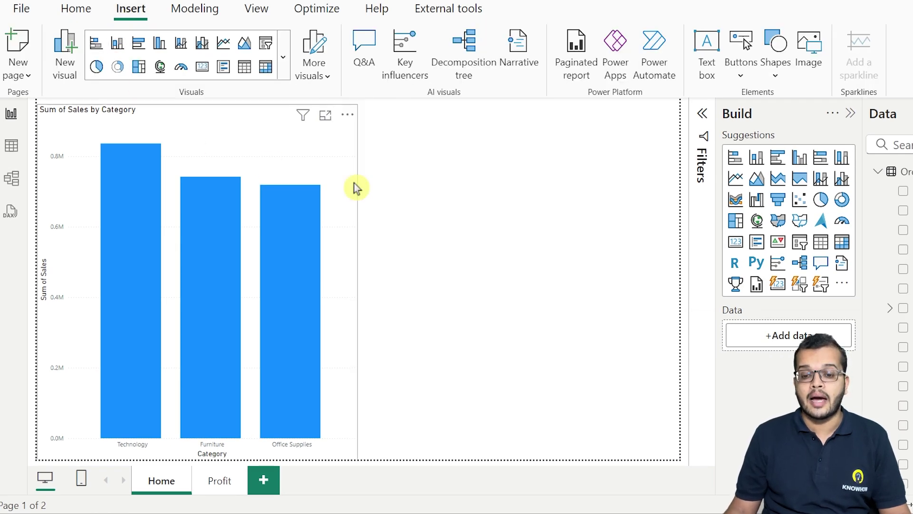
click(744, 76)
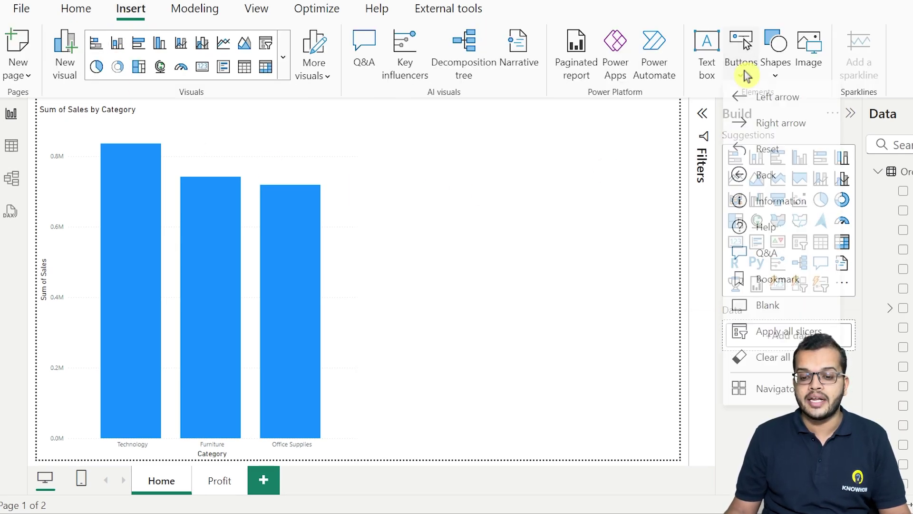
click(785, 318)
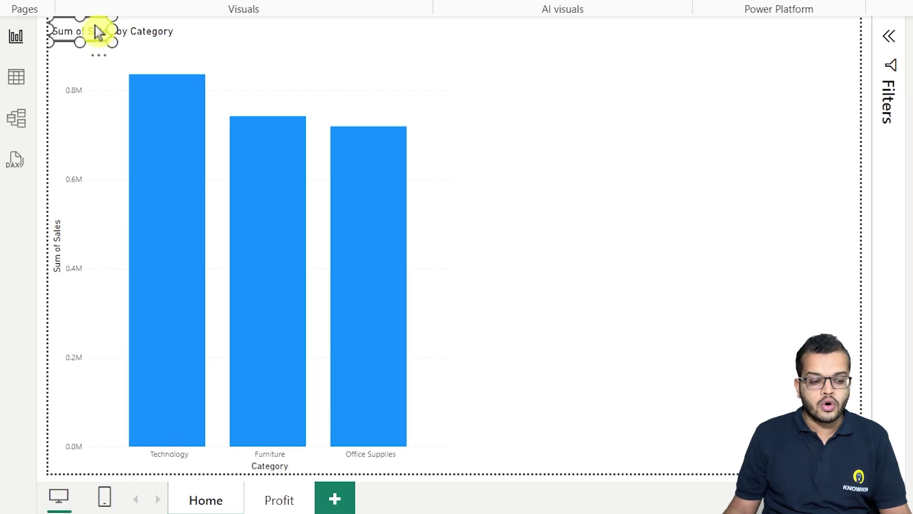
drag(76, 107, 265, 162)
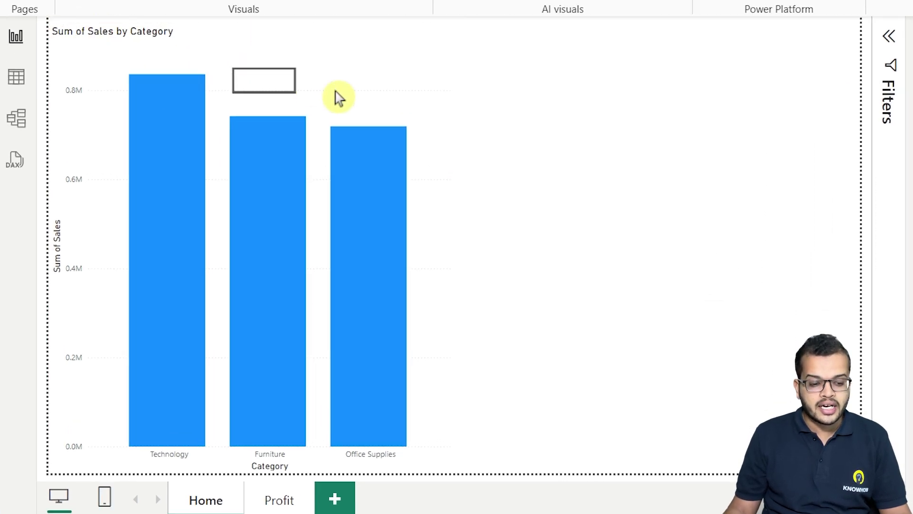
drag(338, 98, 700, 106)
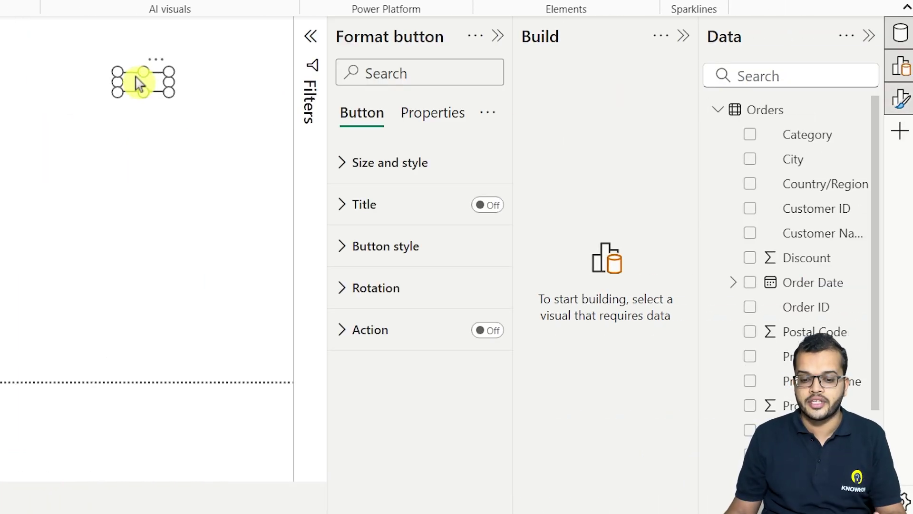
Step: Turn on the blank button's background and set its colour to dark purple
click(342, 176)
scroll(342, 177, down, 5)
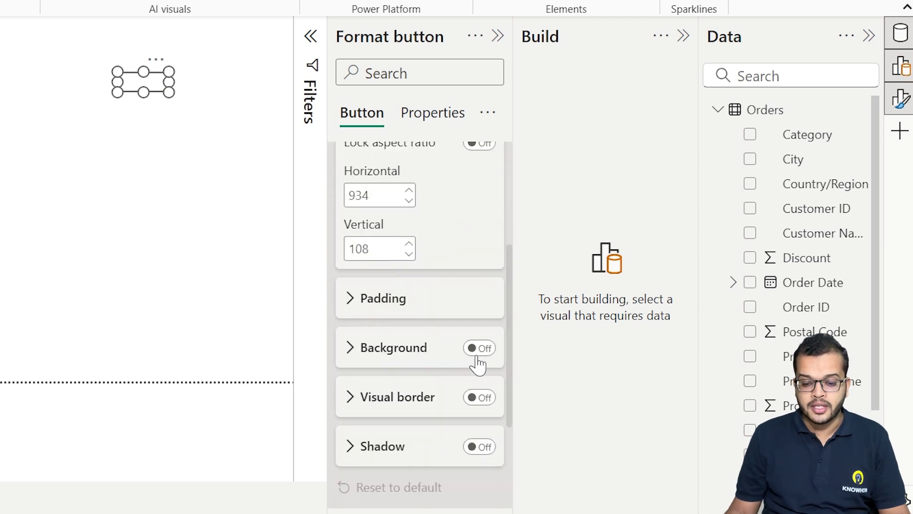
click(478, 362)
click(351, 347)
click(385, 400)
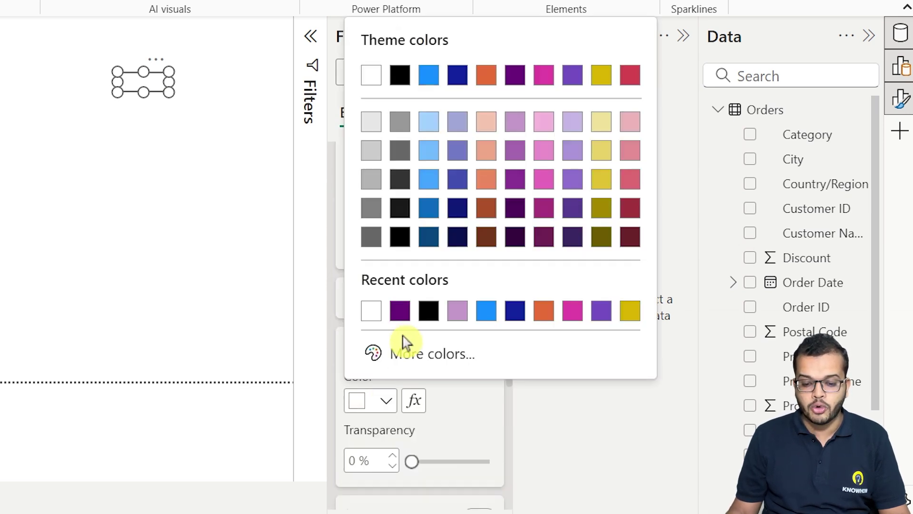
click(400, 314)
click(351, 352)
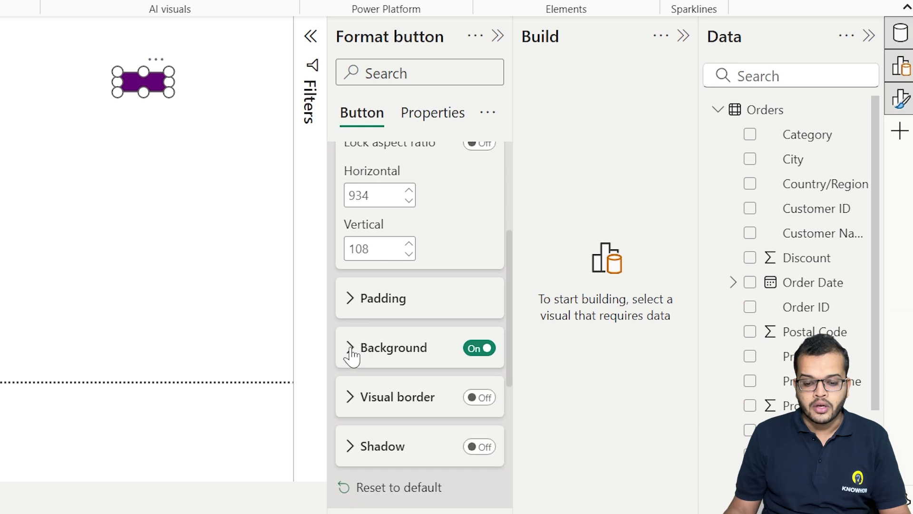
scroll(363, 238, up, 5)
click(343, 164)
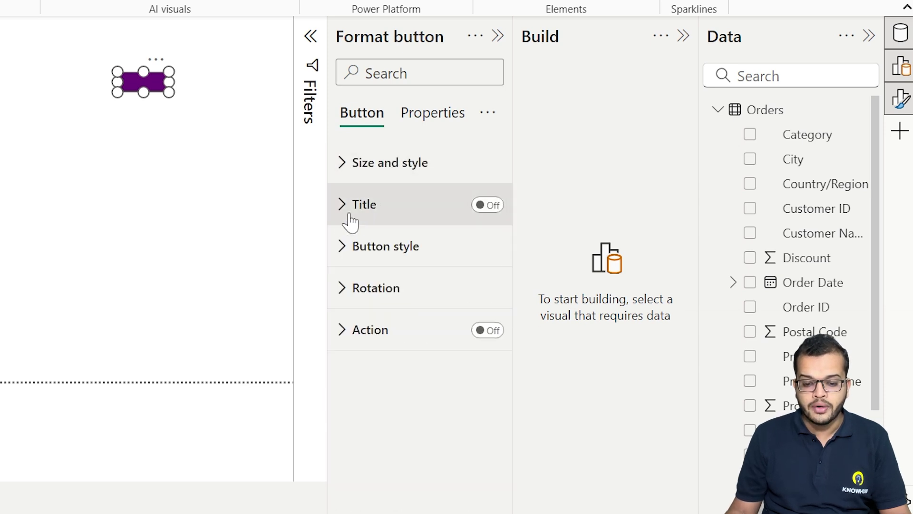
Step: Change the button's shape to Rounded Rectangle with 23 px rounded corners and enlarge the button
click(347, 246)
scroll(376, 252, down, 5)
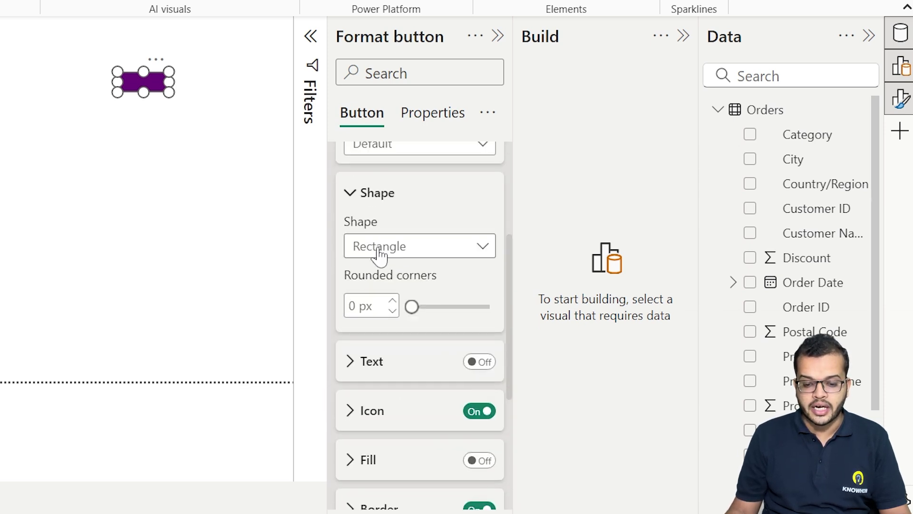
click(380, 254)
click(400, 159)
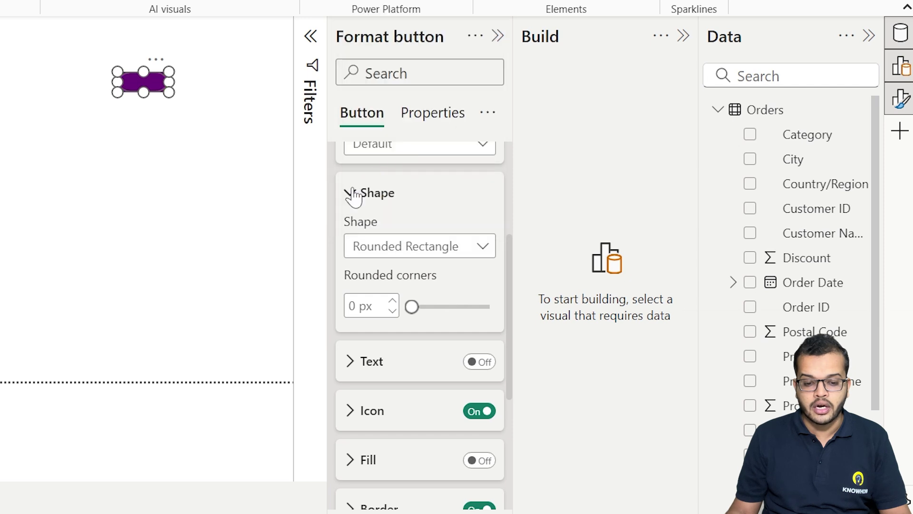
drag(169, 92, 204, 106)
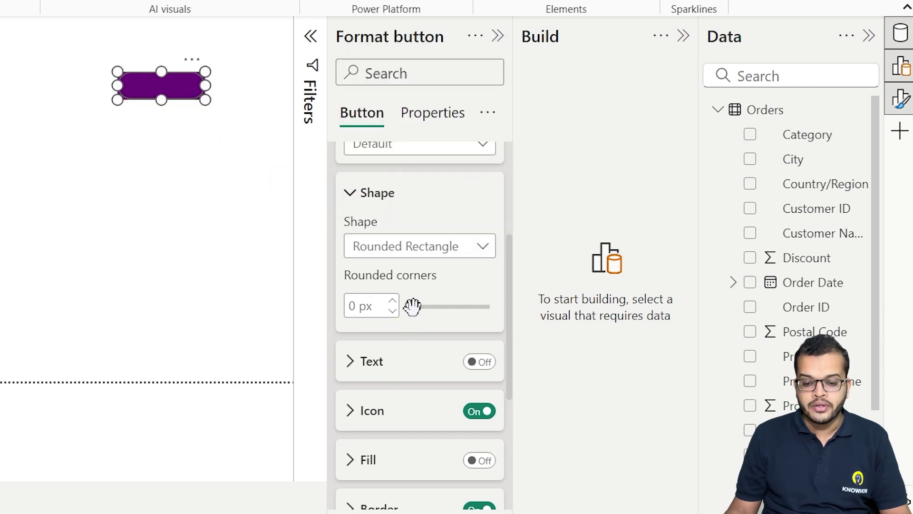
drag(412, 308, 429, 308)
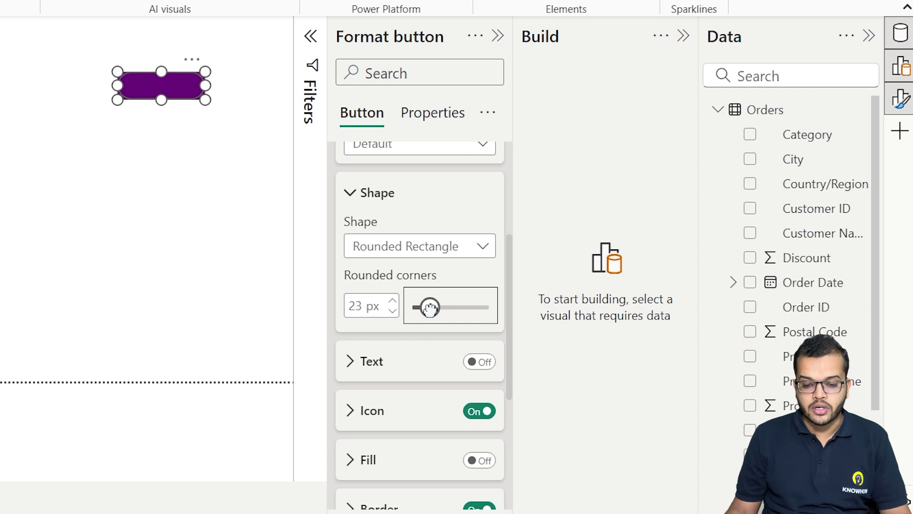
click(242, 220)
Step: Turn on the button's text and set it to Profit
click(198, 94)
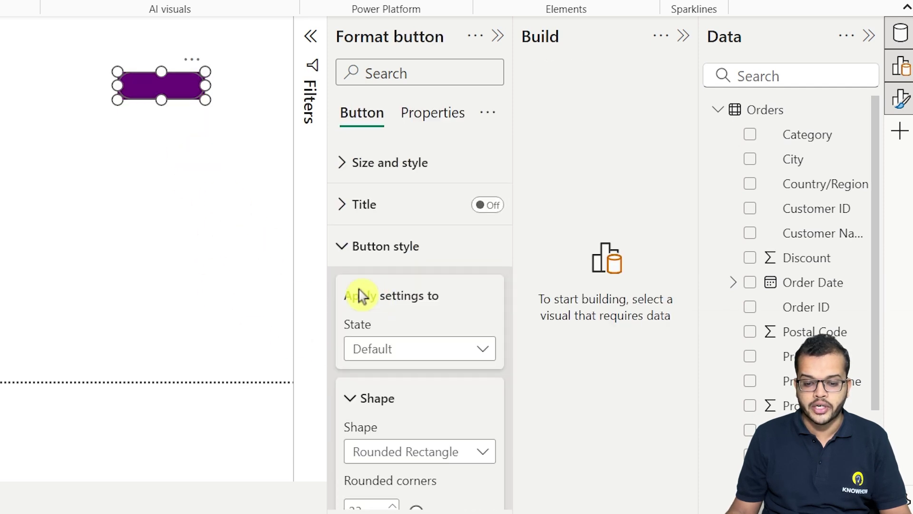
scroll(359, 306, down, 5)
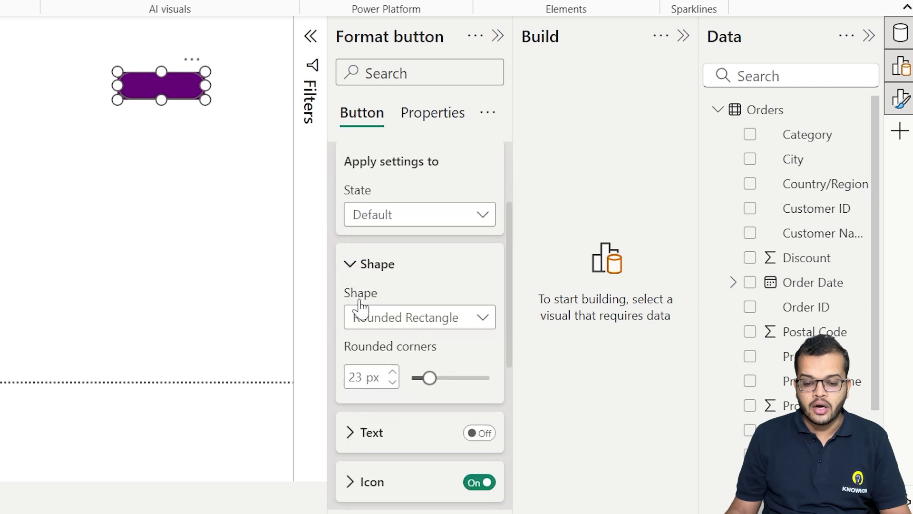
click(479, 261)
click(347, 258)
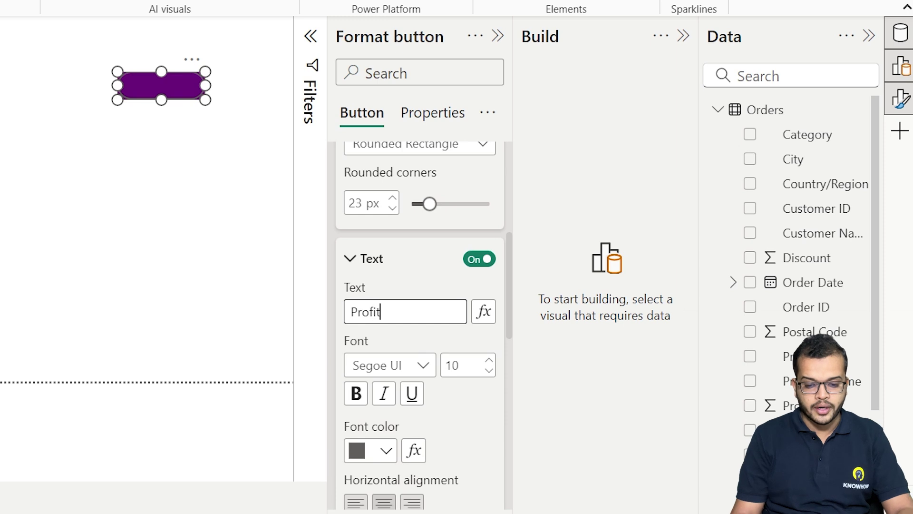
Step: Format the button's text in a bold Segoe UI font, white, size 17
click(398, 363)
click(413, 261)
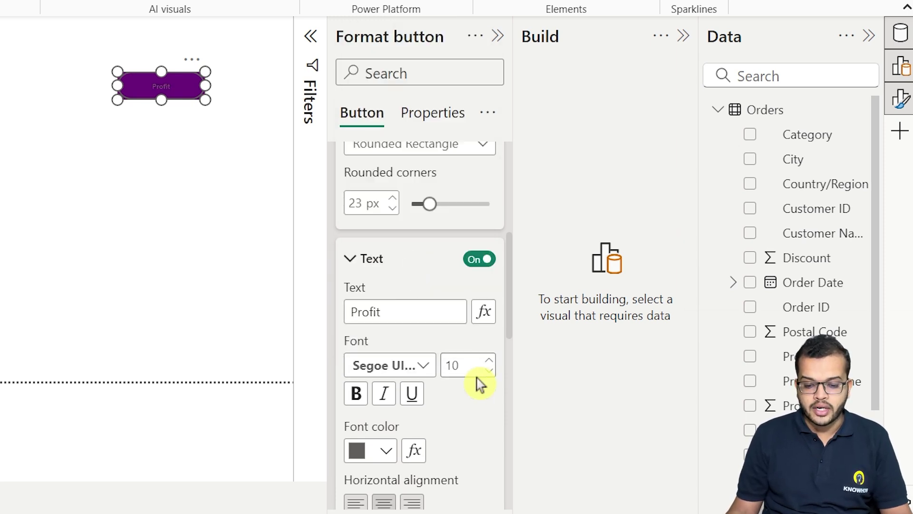
click(372, 451)
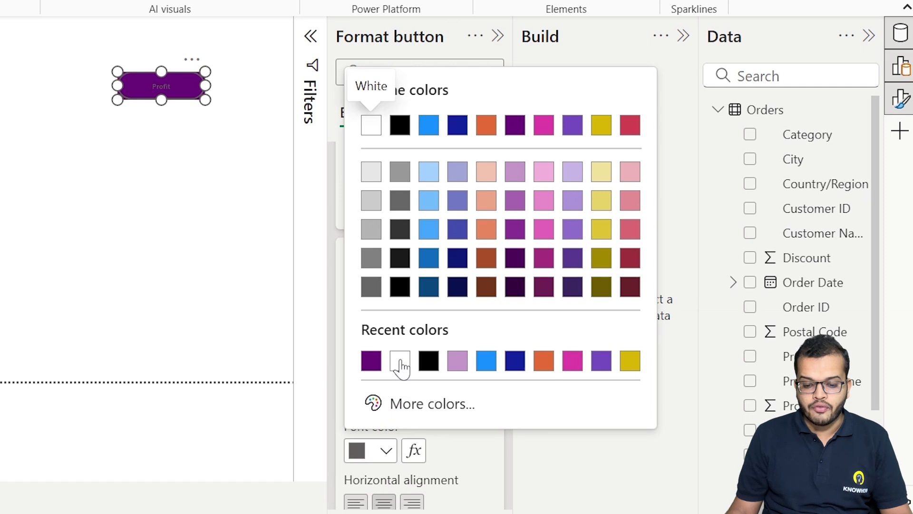
click(401, 362)
click(490, 361)
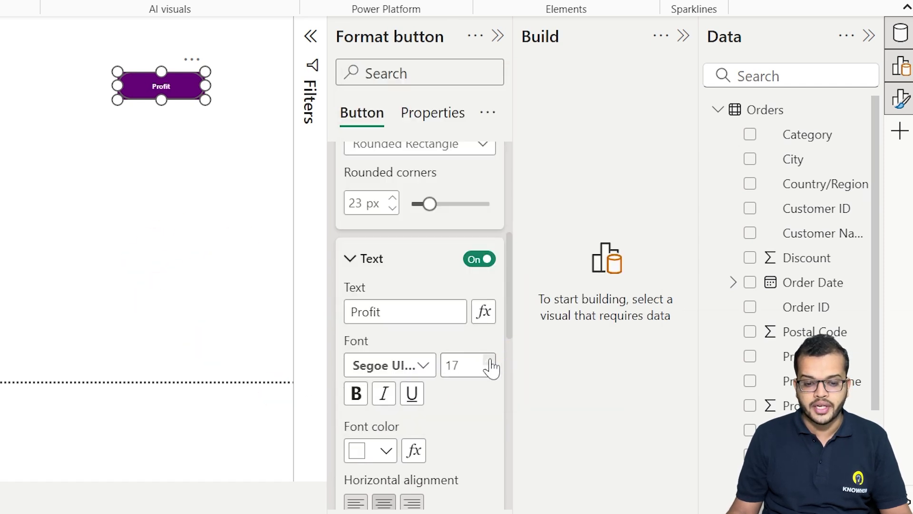
Step: Move the Profit button closer to the column chart and the page's upper edge, keeping it selected
click(238, 217)
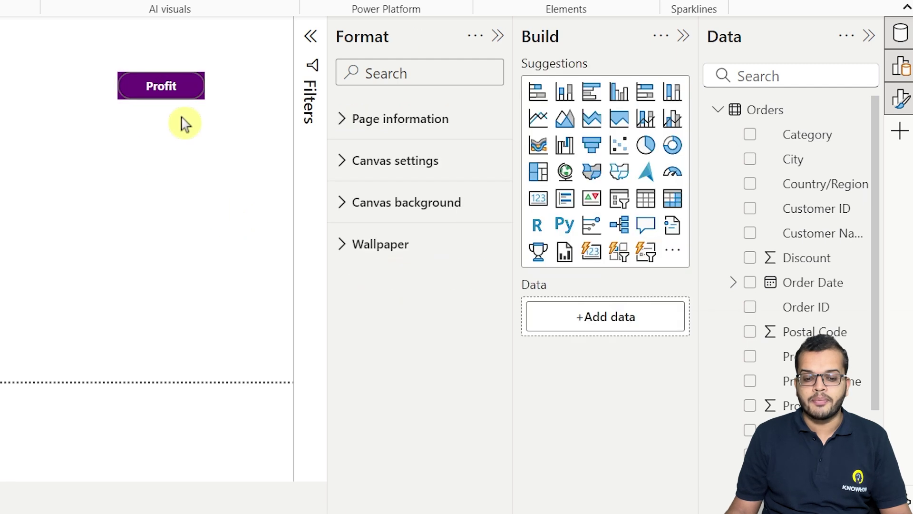
drag(177, 92, 105, 59)
click(105, 60)
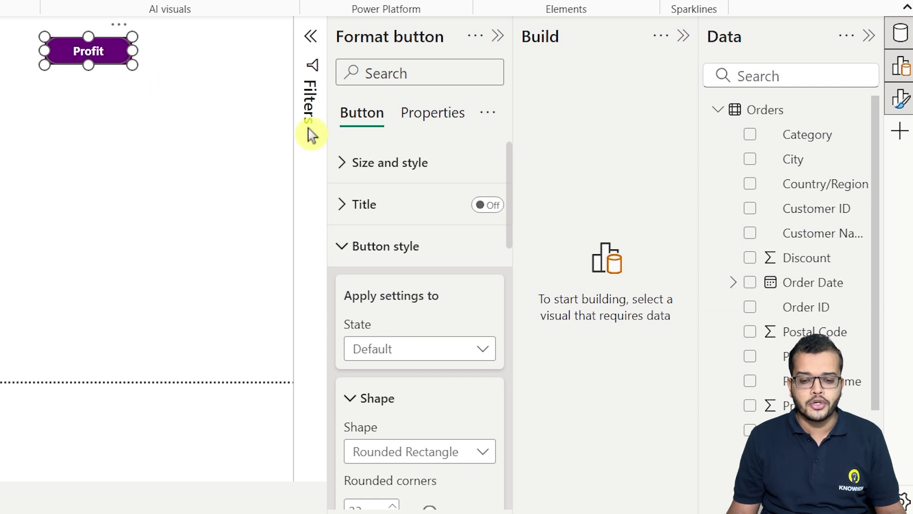
Step: Collapse the Profit button's style settings and deselect the button
scroll(380, 288, down, 15)
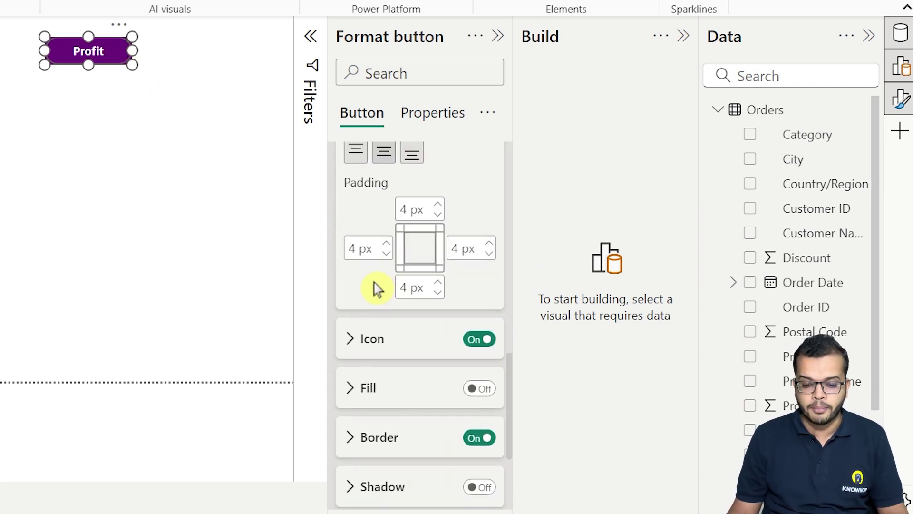
scroll(377, 287, up, 12)
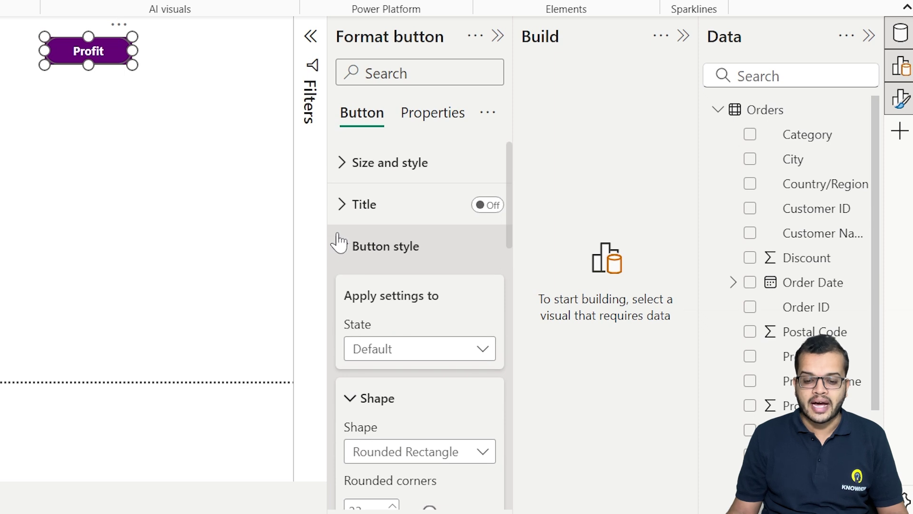
click(340, 244)
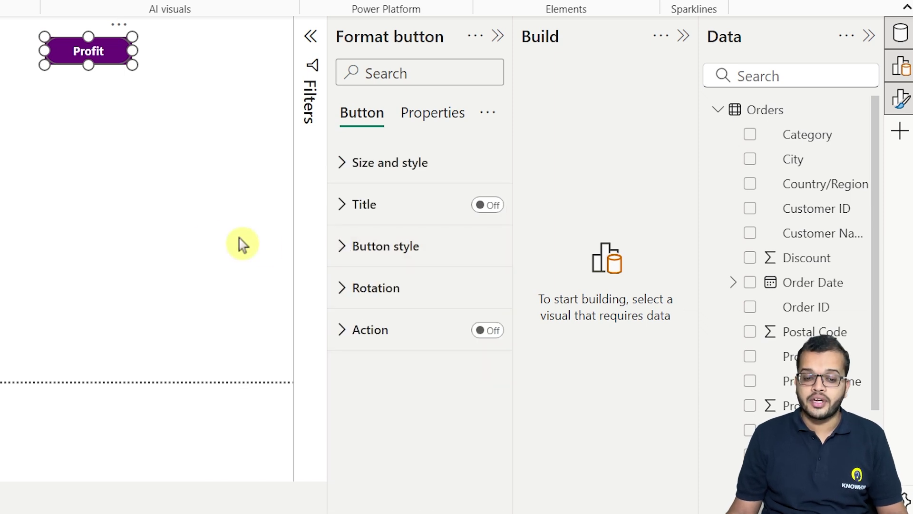
click(209, 238)
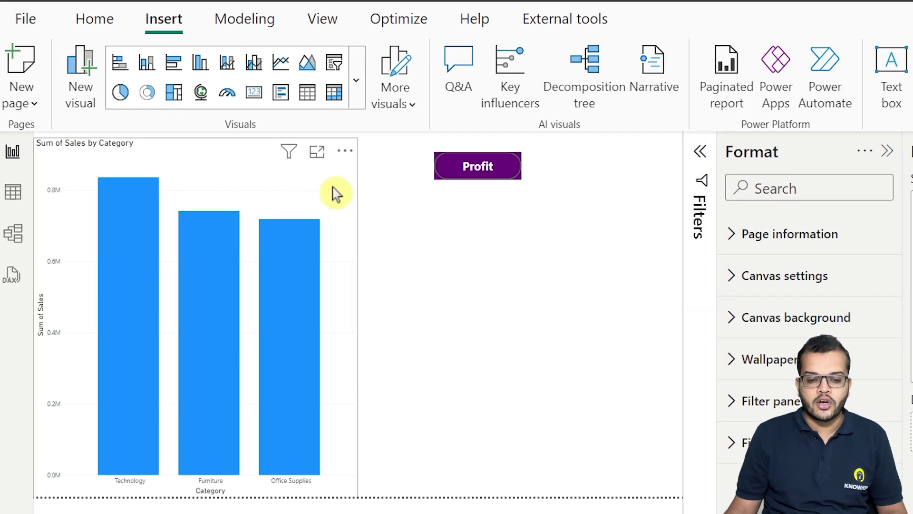
Step: Add a bookmark of the Home page with its column chart selected and rename the bookmark Sales1
click(337, 194)
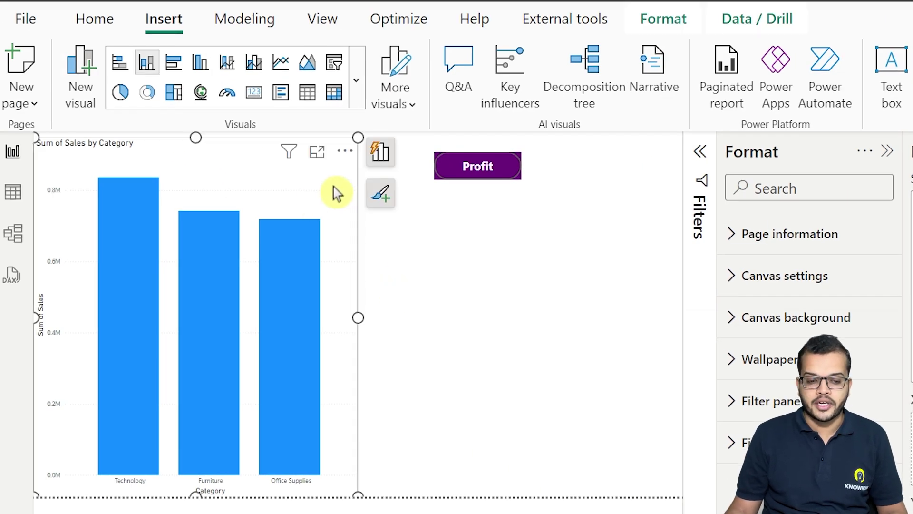
click(312, 19)
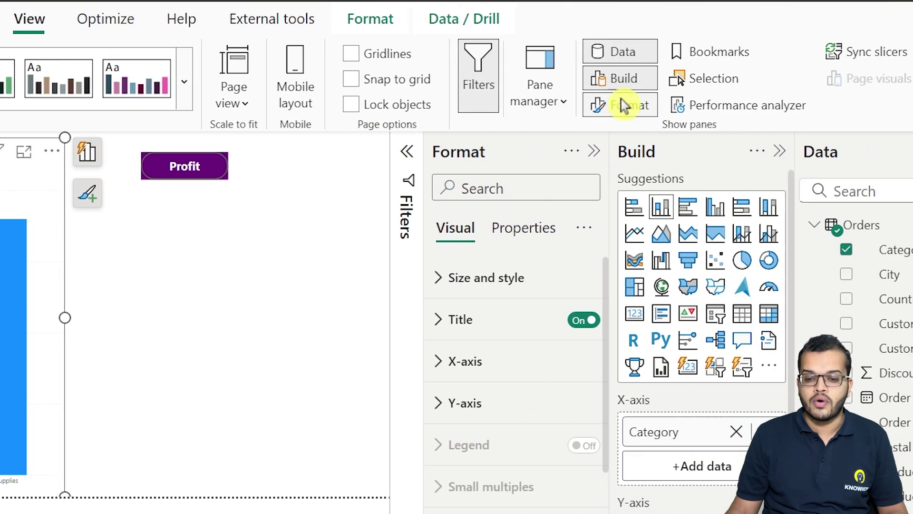
click(603, 59)
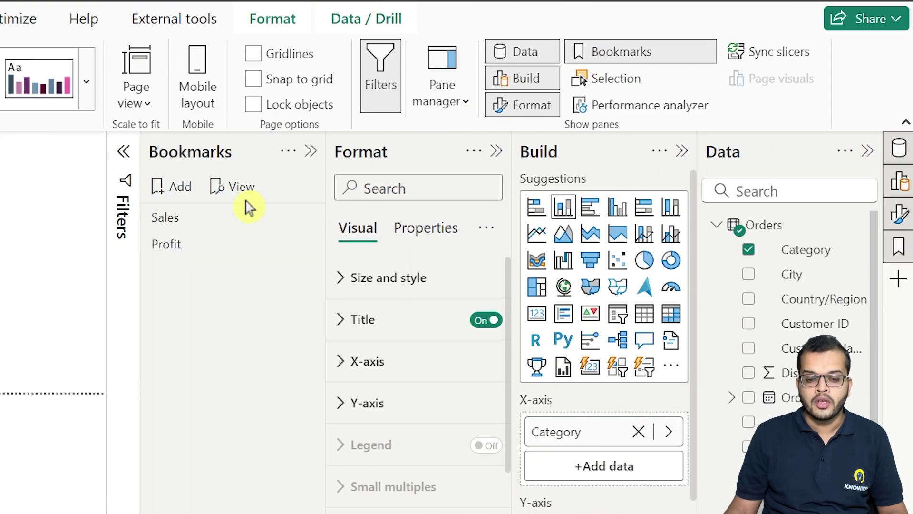
click(183, 190)
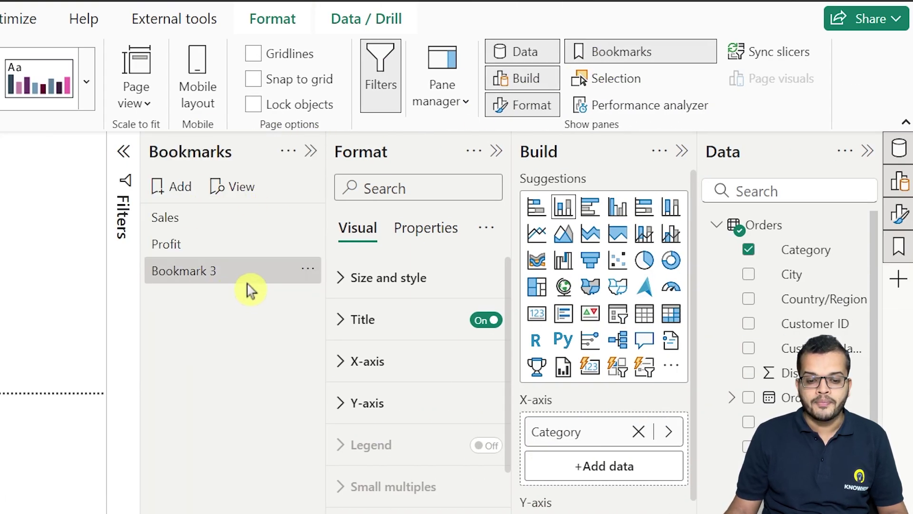
click(308, 269)
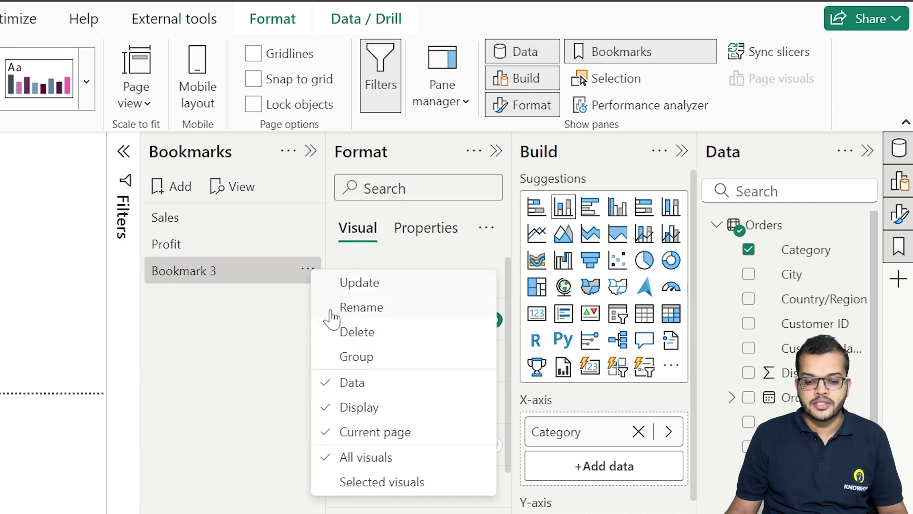
click(362, 308)
click(289, 291)
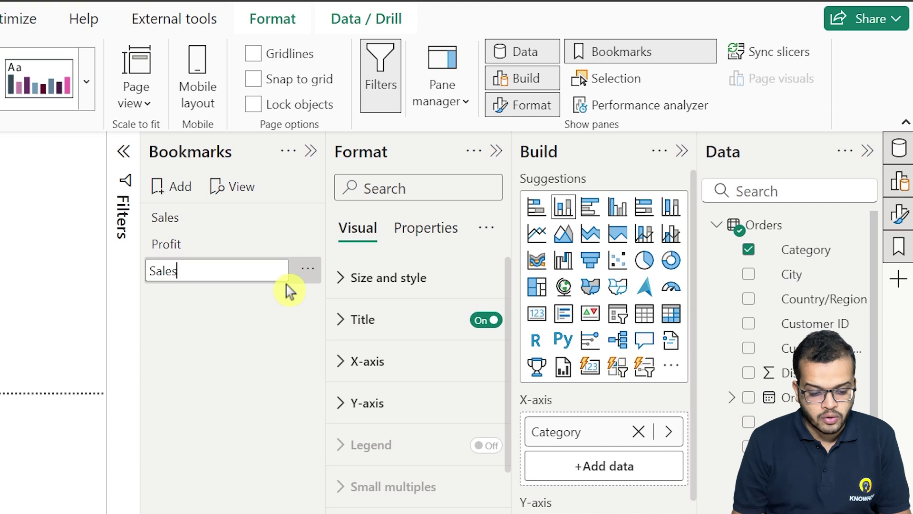
click(305, 350)
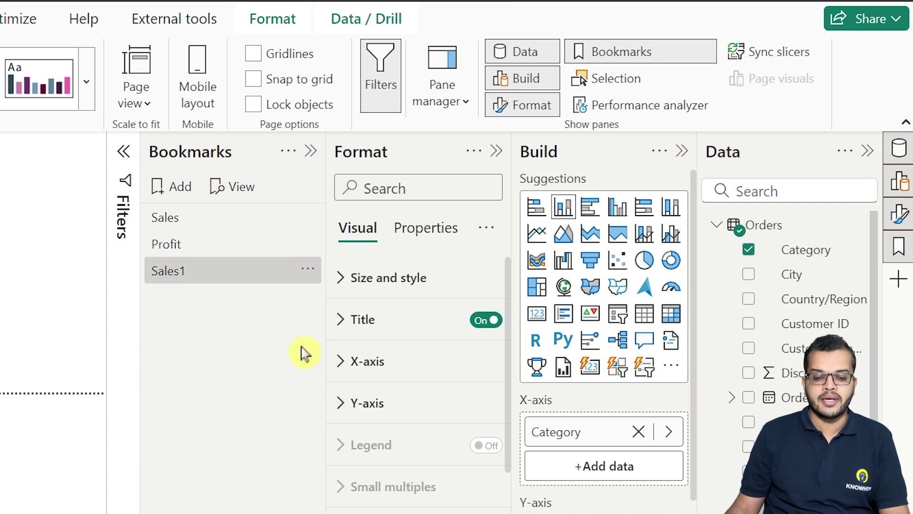
click(7, 329)
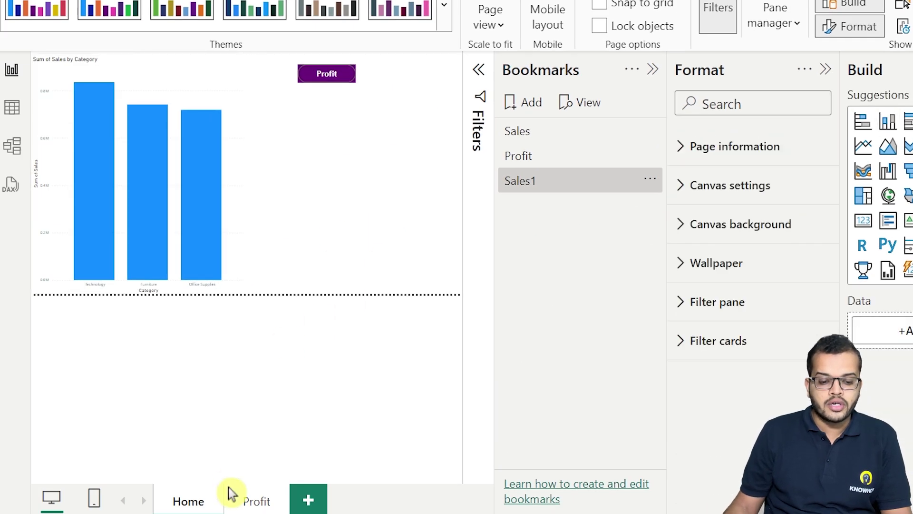
Step: Bookmark the Profit page with its pie chart selected, name the bookmark Profit1, and close the bookmark list
click(255, 501)
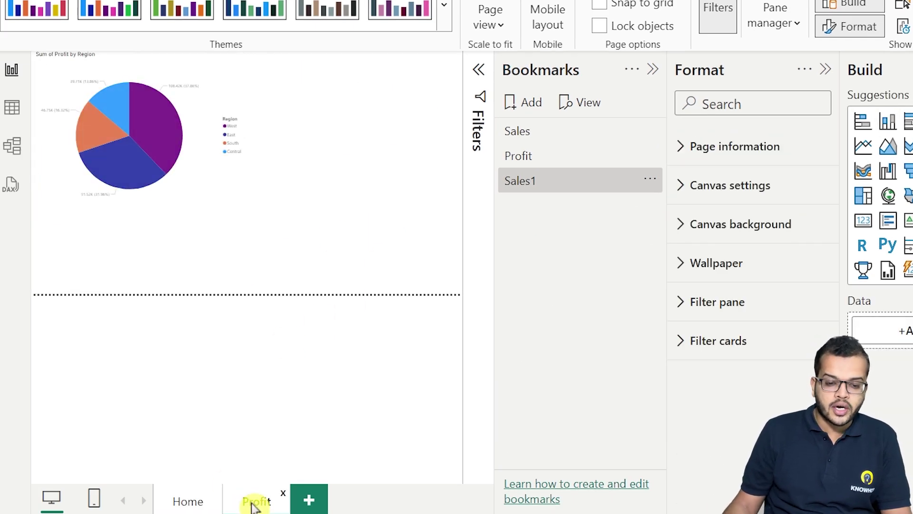
click(201, 186)
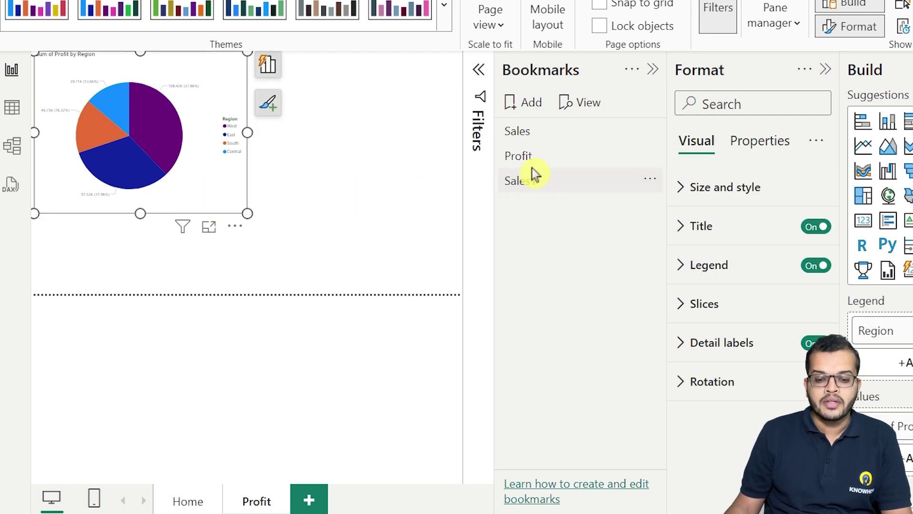
click(526, 101)
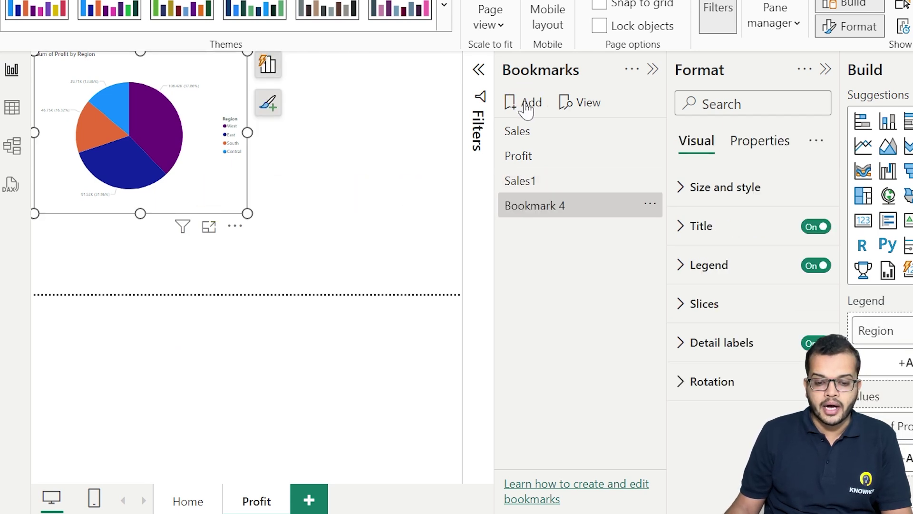
click(650, 205)
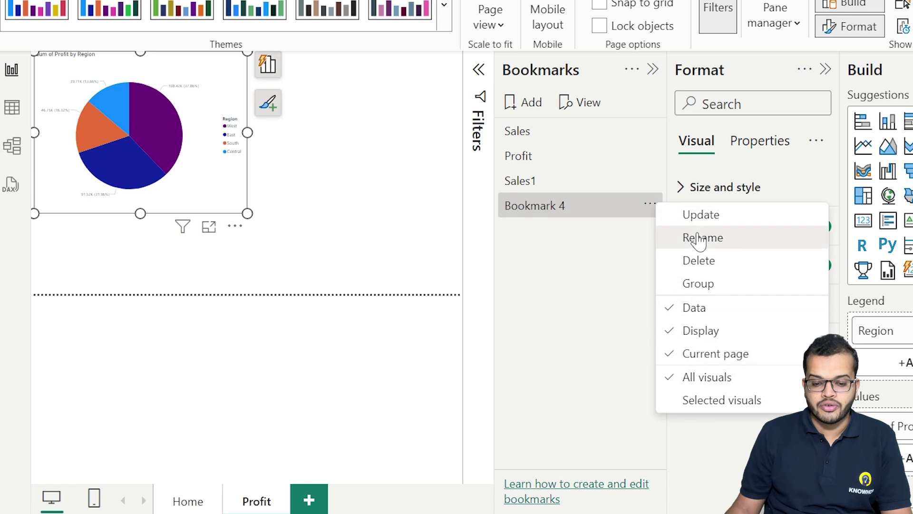
click(688, 237)
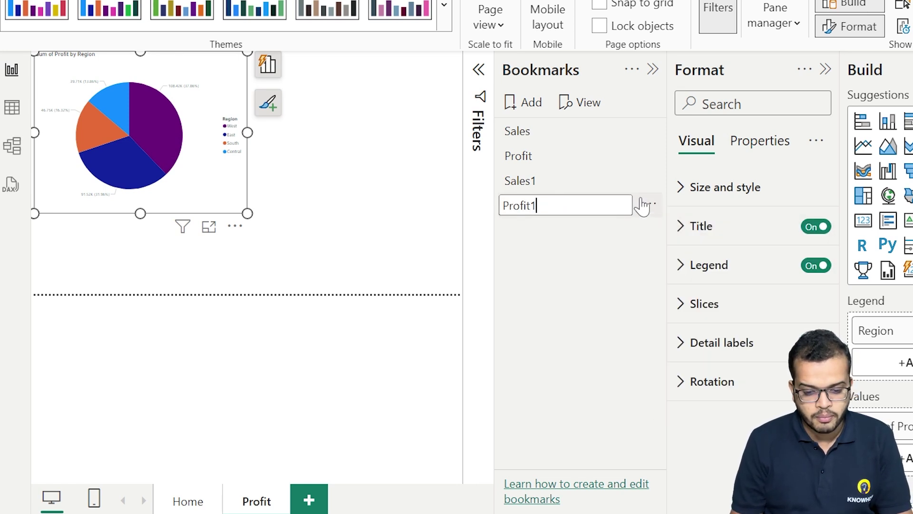
text(Profit1)
key(Return)
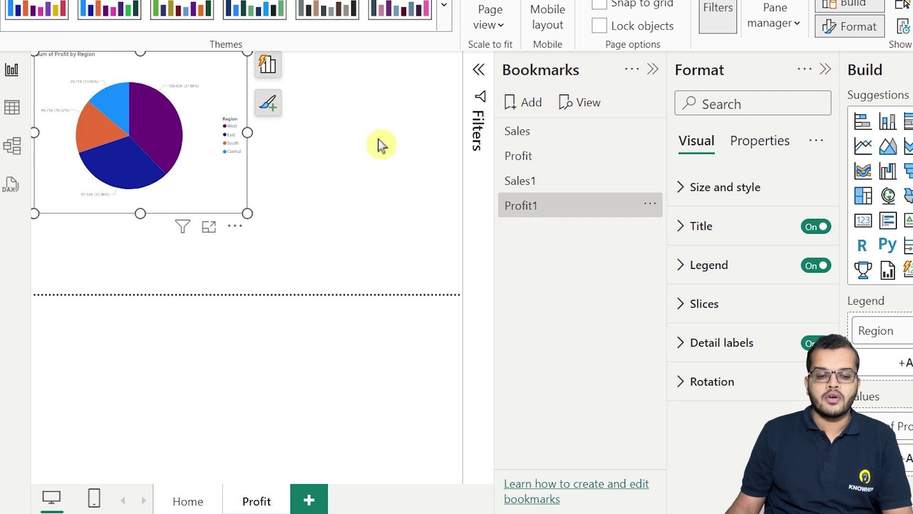
click(366, 206)
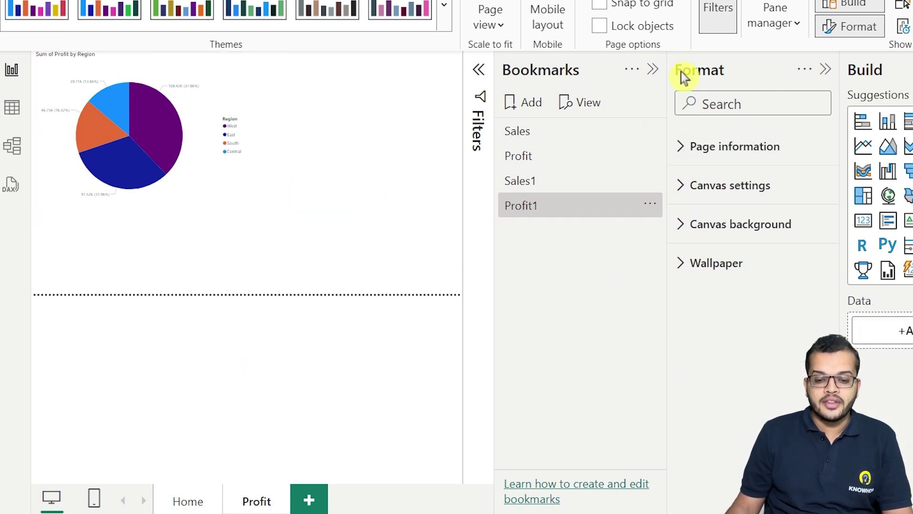
click(652, 69)
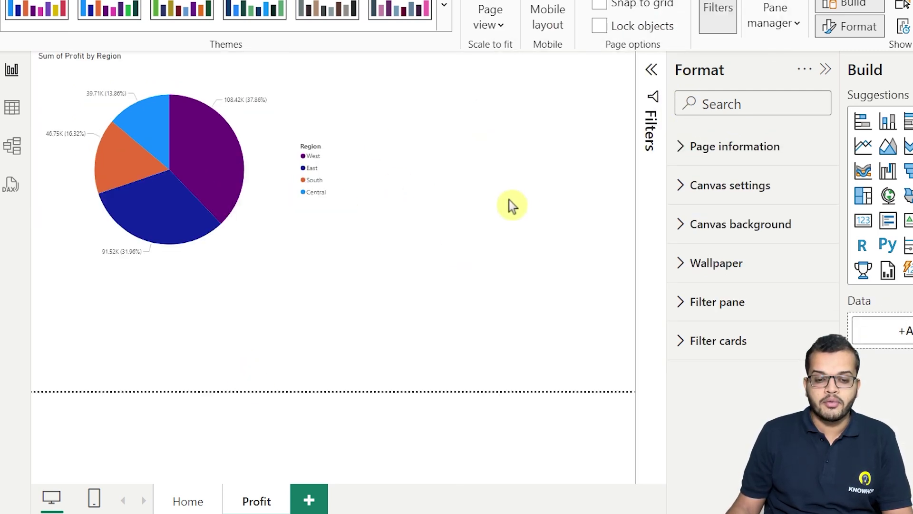
Step: Insert a blank button on the Profit page and place it to the right of the pie chart near the page's upper edge
click(155, 19)
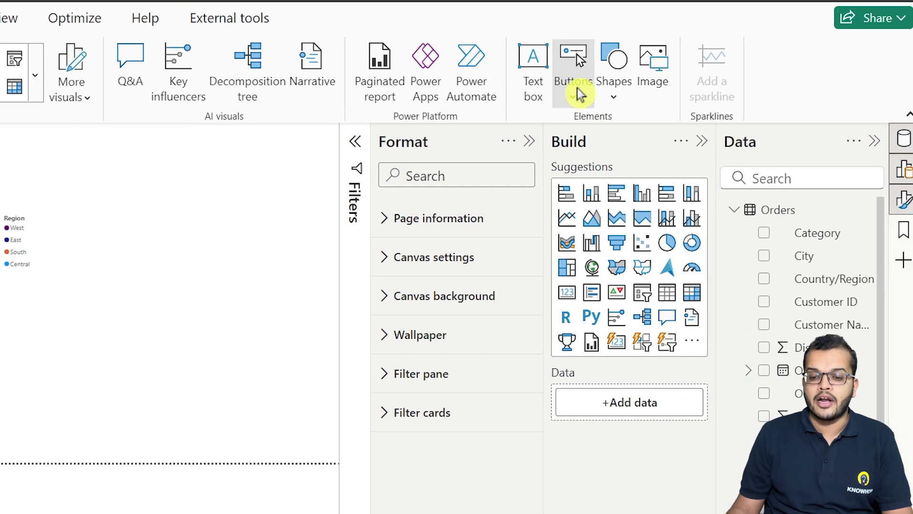
click(874, 90)
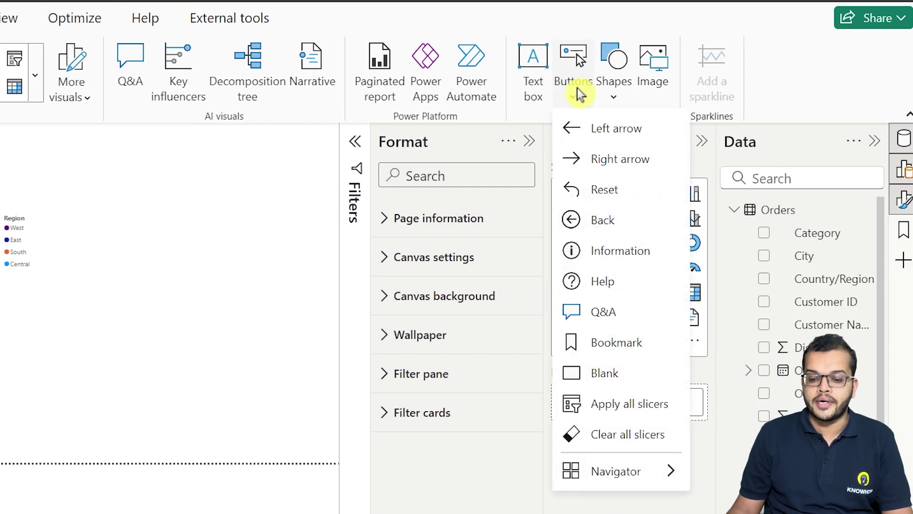
click(597, 377)
drag(284, 190, 581, 186)
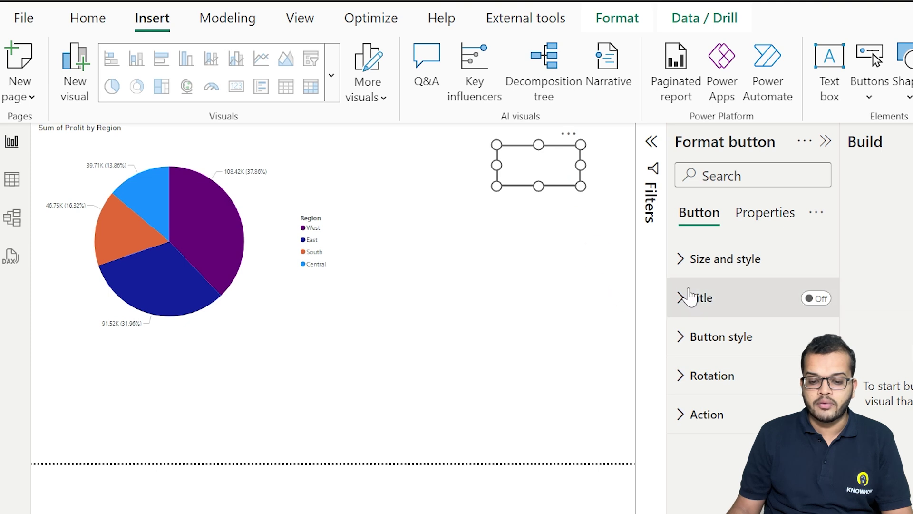
Step: Turn on the new button's background and fill it with the medium purple colour
click(685, 261)
scroll(732, 383, down, 5)
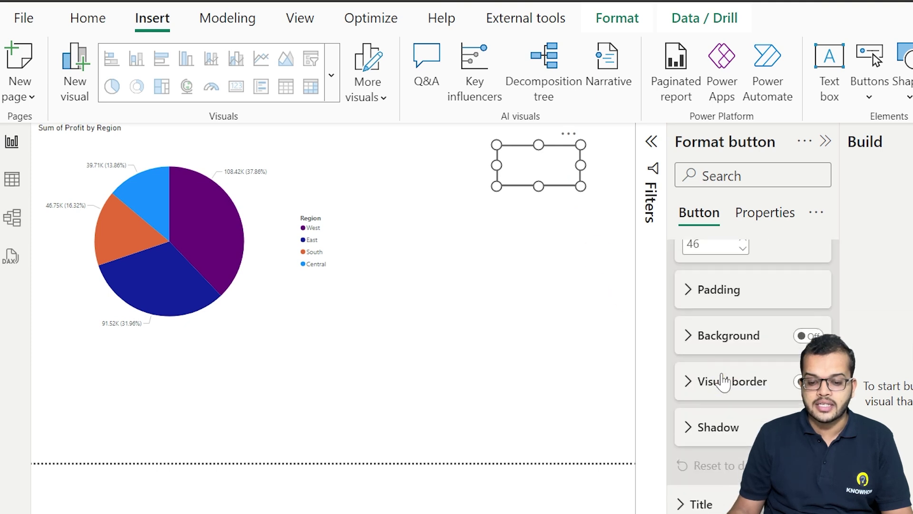
click(808, 336)
click(690, 339)
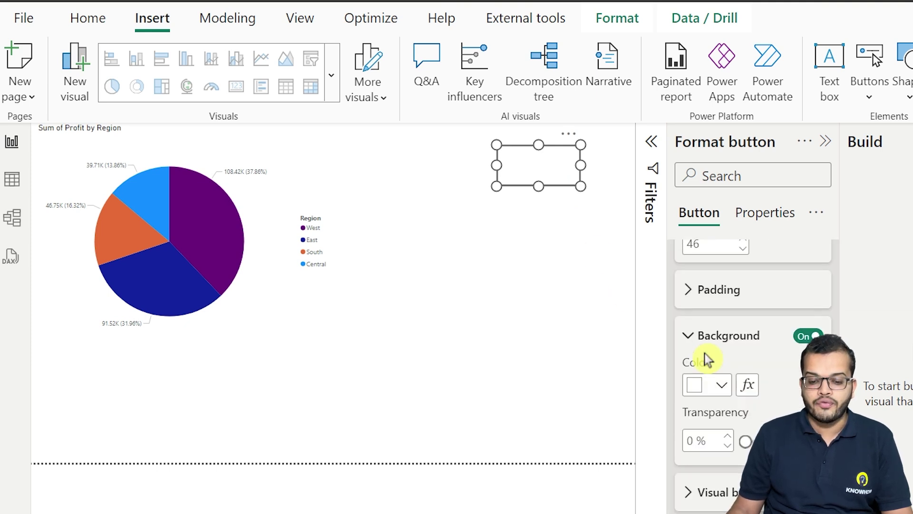
click(713, 390)
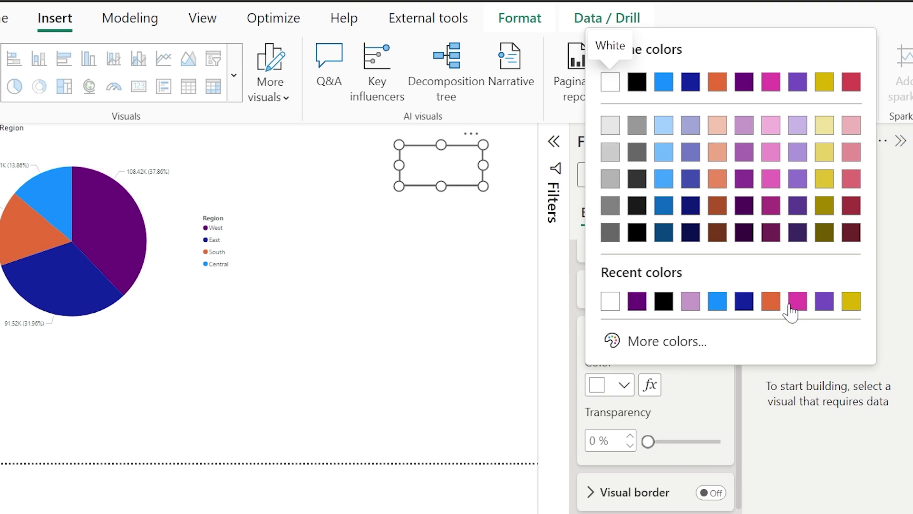
click(820, 304)
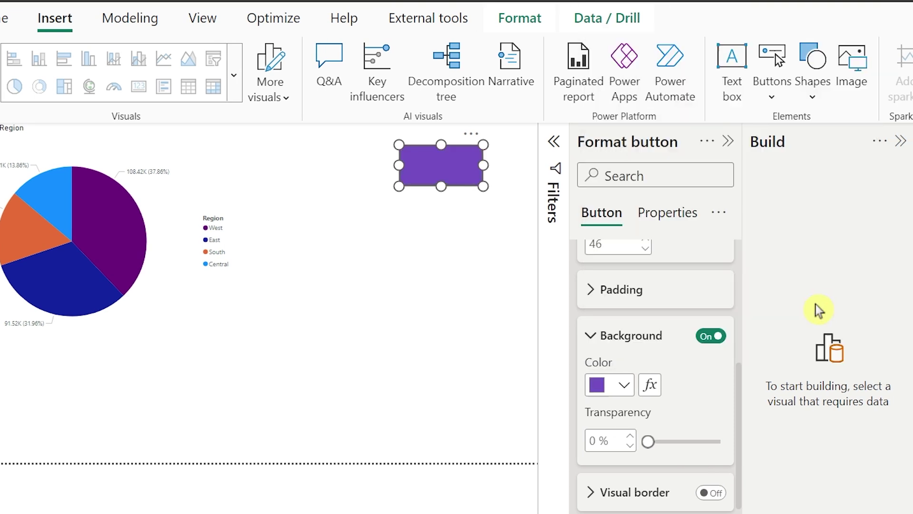
click(591, 333)
click(584, 266)
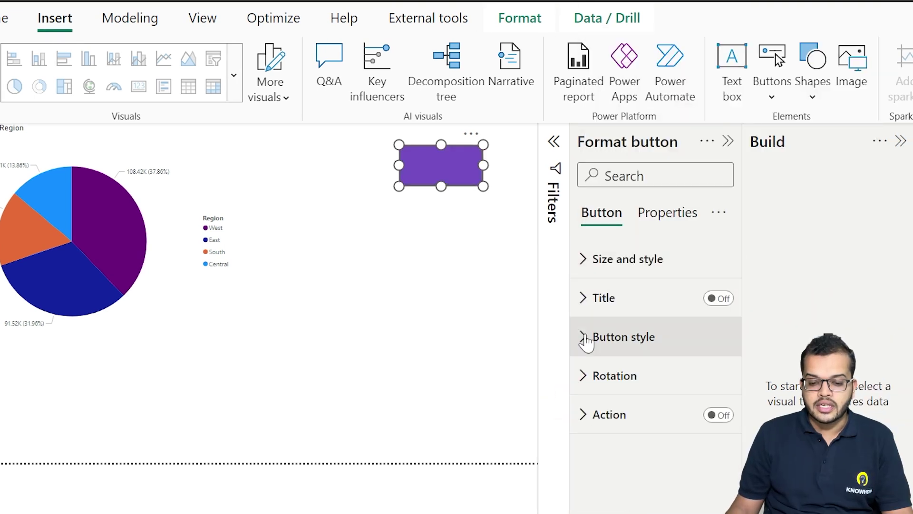
Step: Change the shape of the Profit page's button to Rounded Rectangle
click(584, 338)
scroll(593, 347, down, 3)
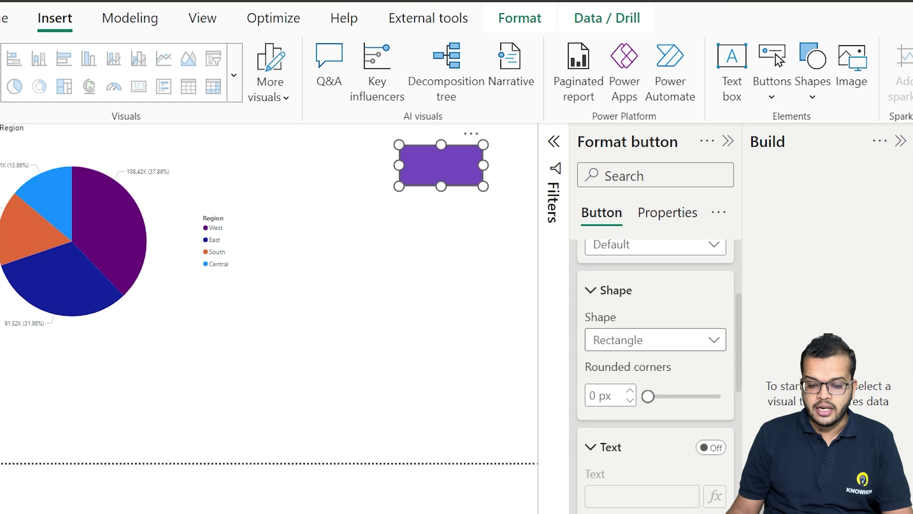
click(656, 336)
click(661, 257)
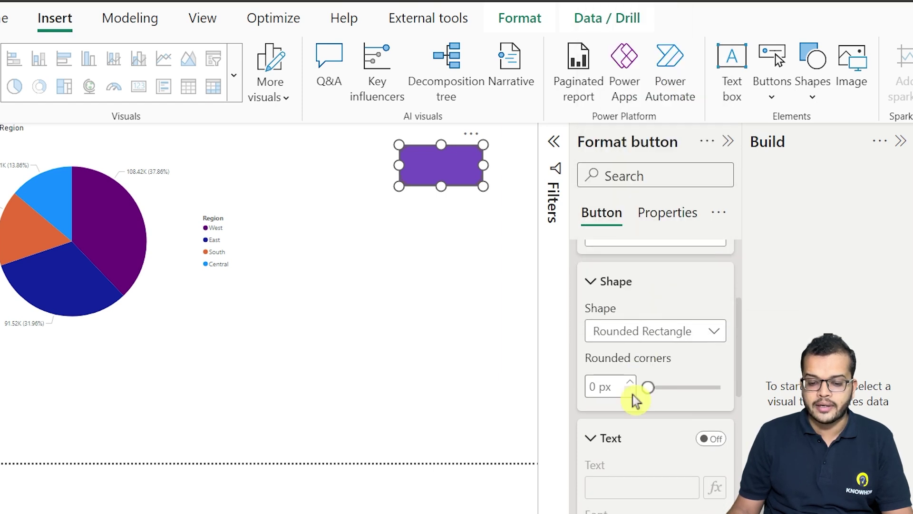
Step: Turn on the text of the Profit page's button and set it to Profit
scroll(666, 375, down, 2)
click(705, 350)
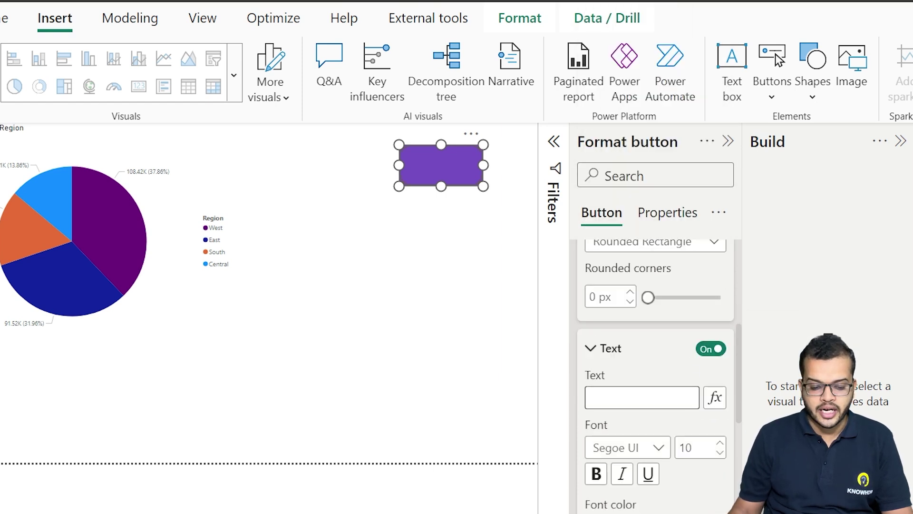
text(Pro)
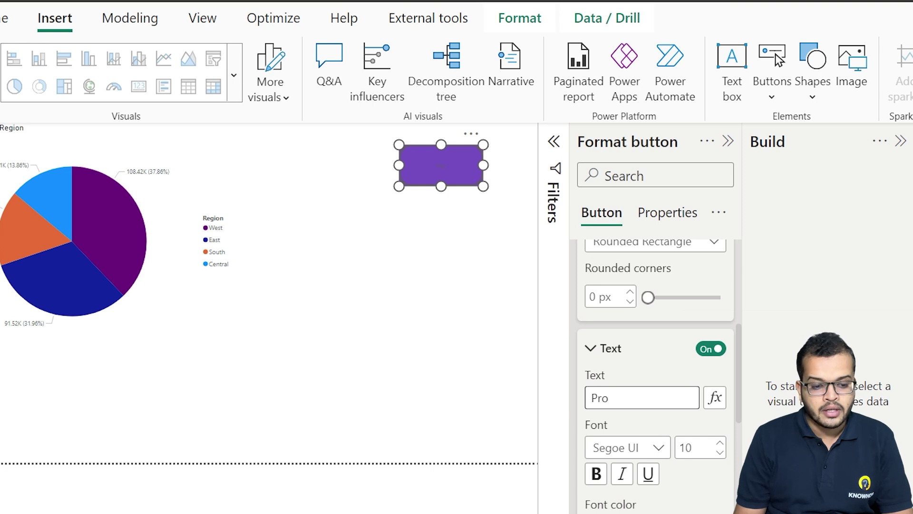
text(fit)
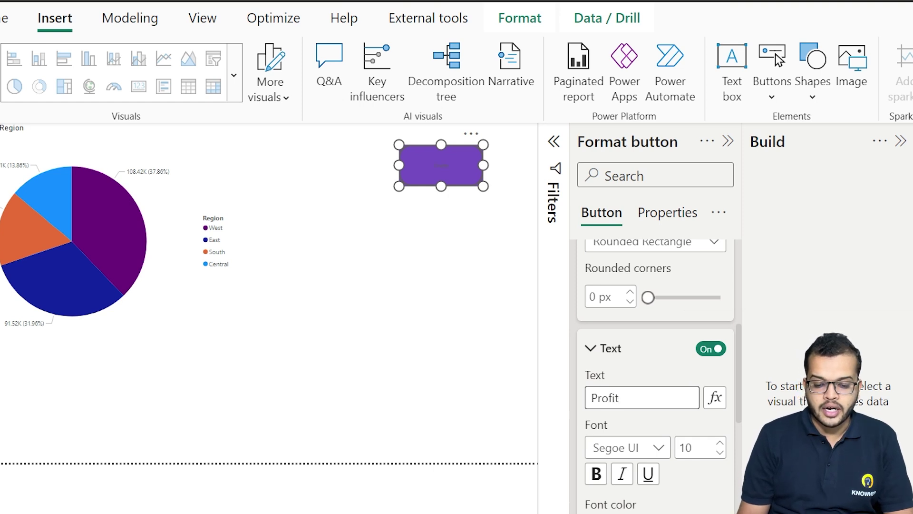
Step: Set the Profit page button's text to Segoe UI Bold, size 14, in white
click(657, 448)
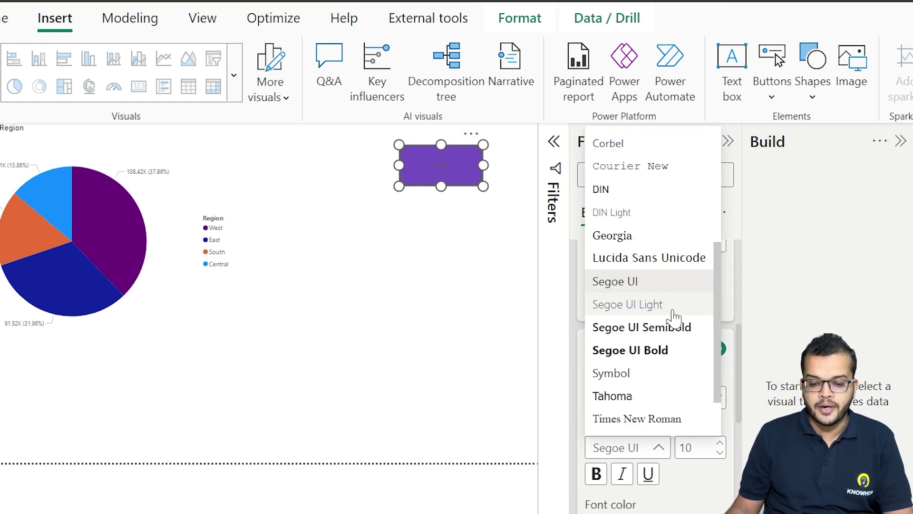
click(665, 352)
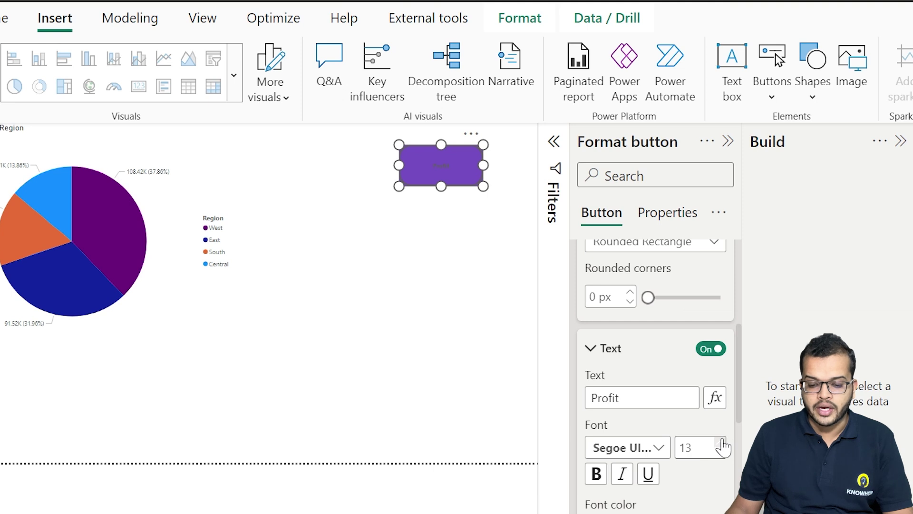
click(627, 447)
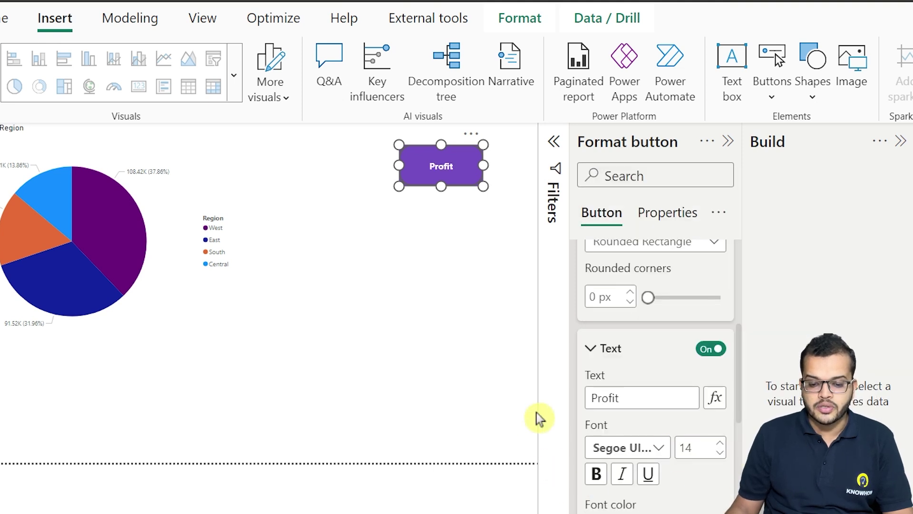
scroll(590, 376, up, 1)
scroll(590, 376, up, 5)
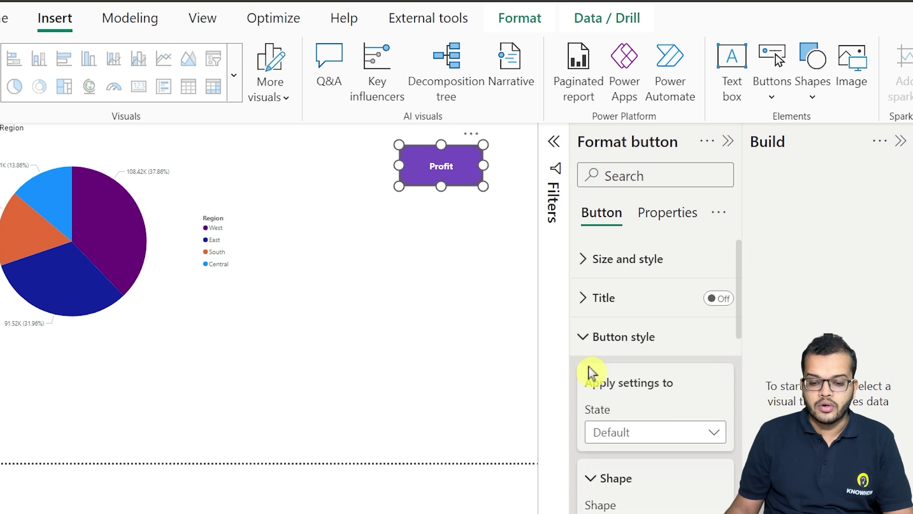
click(587, 343)
Step: Change the text of the Profit page's button to Sales and make the button slightly smaller
click(187, 505)
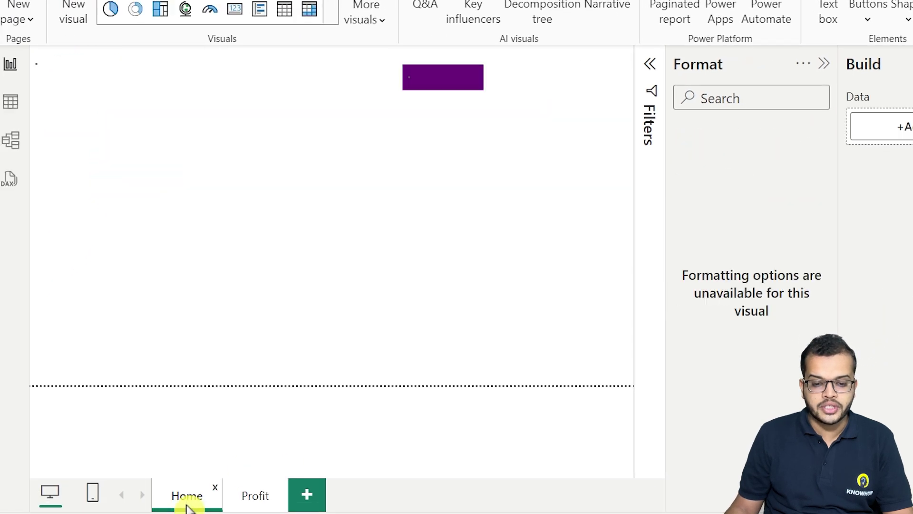
click(255, 496)
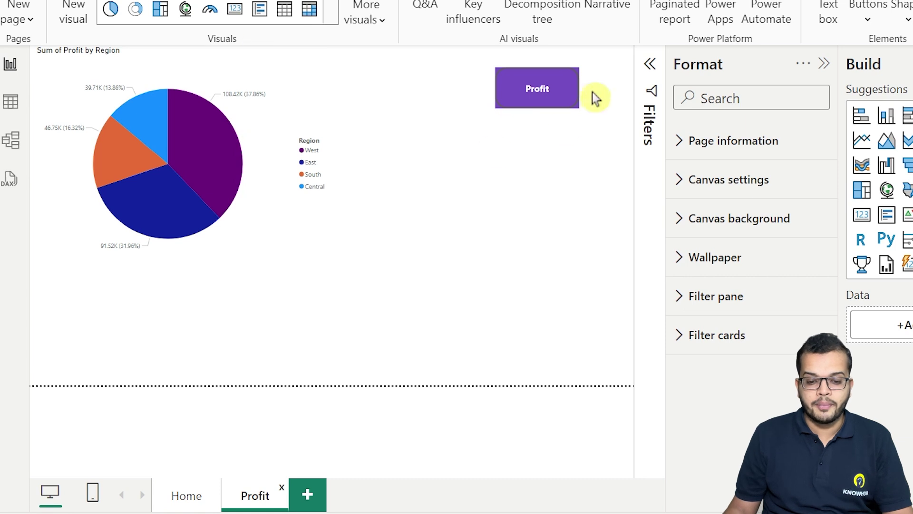
click(566, 94)
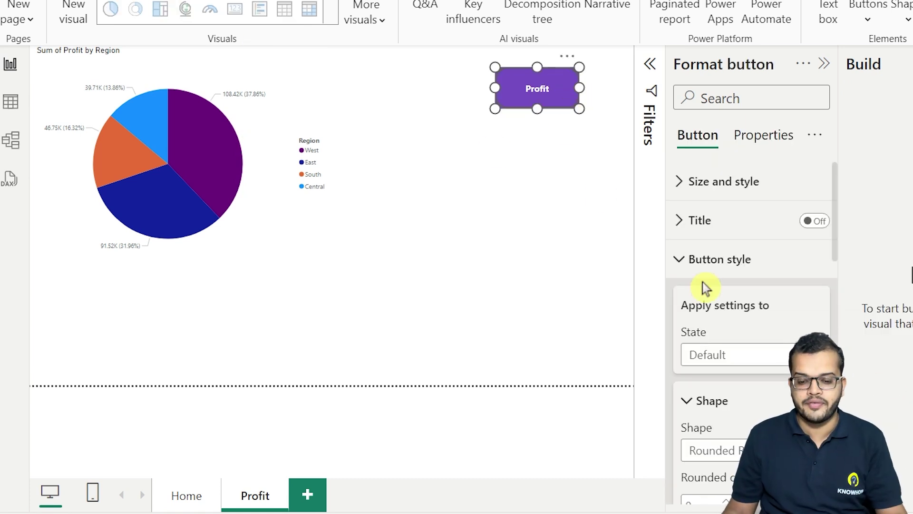
scroll(743, 395, down, 4)
double_click(701, 416)
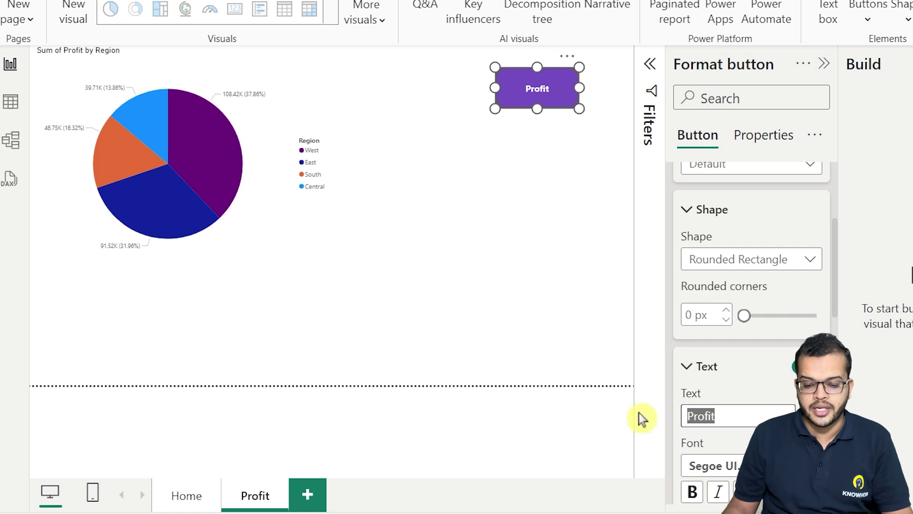
text(Sales)
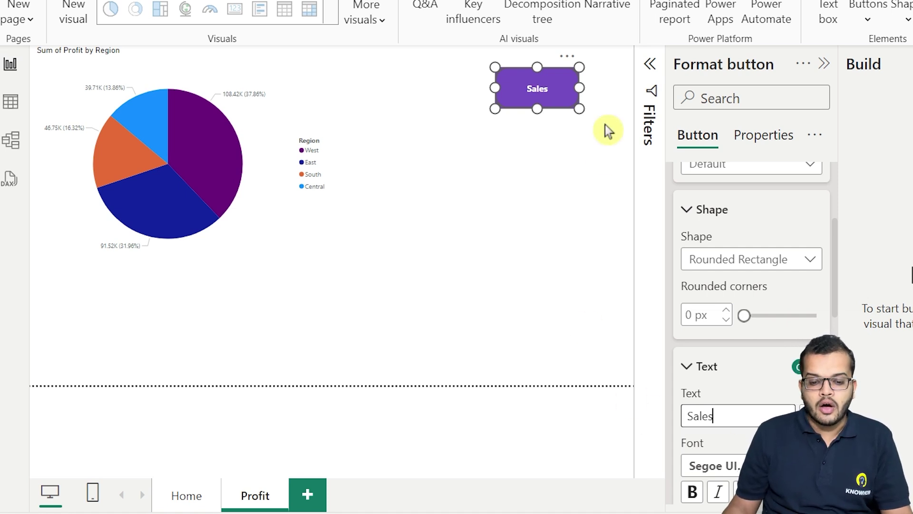
drag(579, 109, 562, 98)
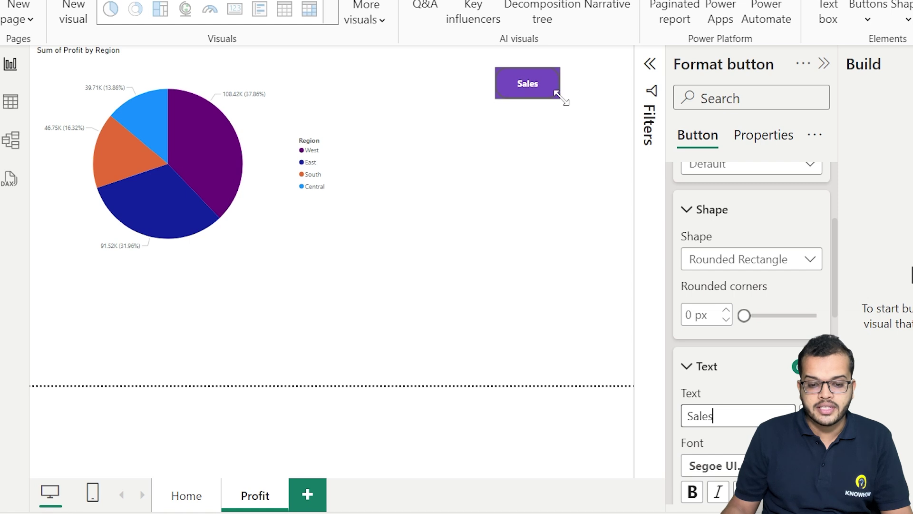
click(576, 209)
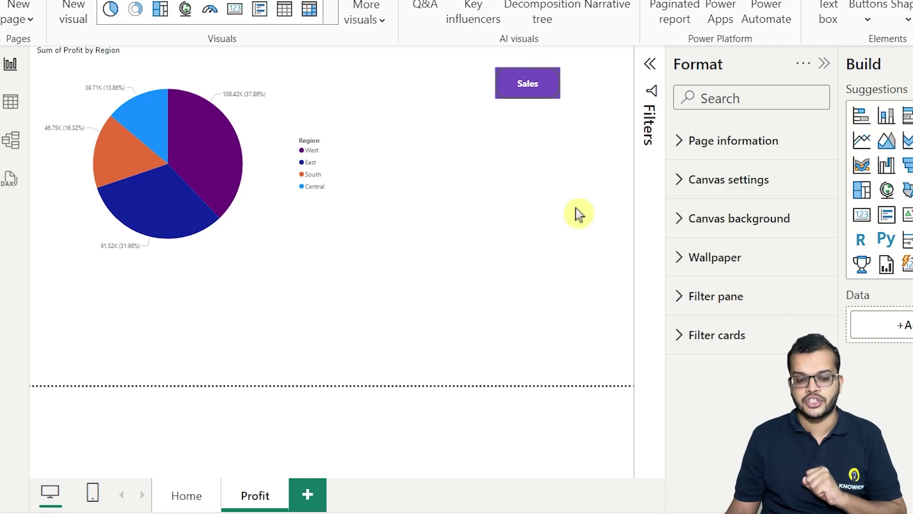
Step: Turn on the action of the Home page's Profit button and set its type to Bookmark
click(180, 497)
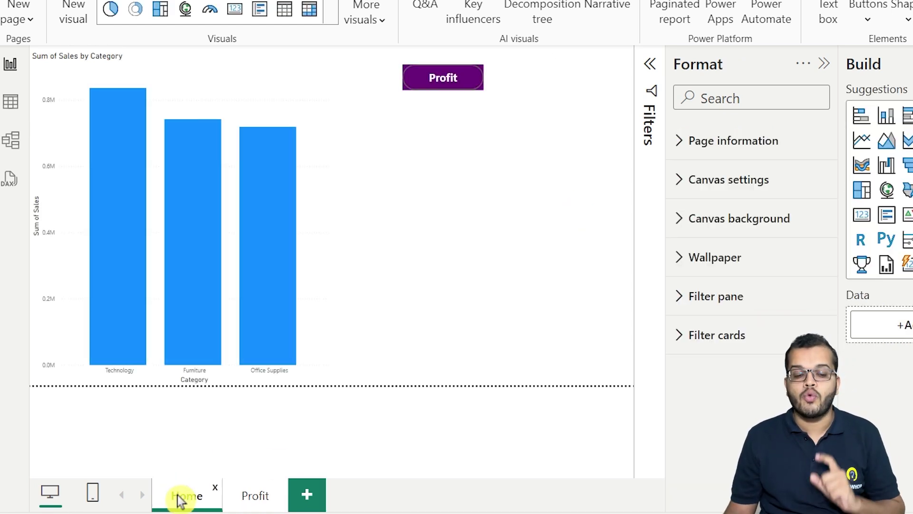
click(478, 83)
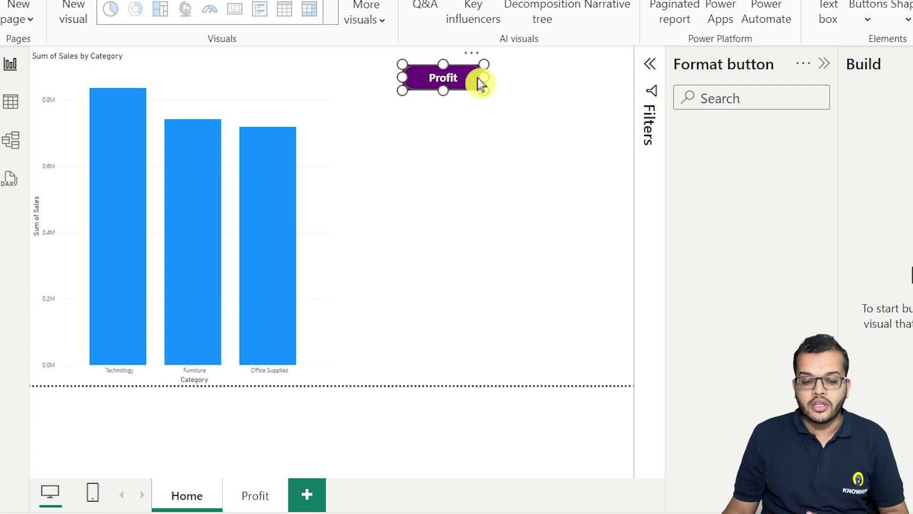
click(677, 268)
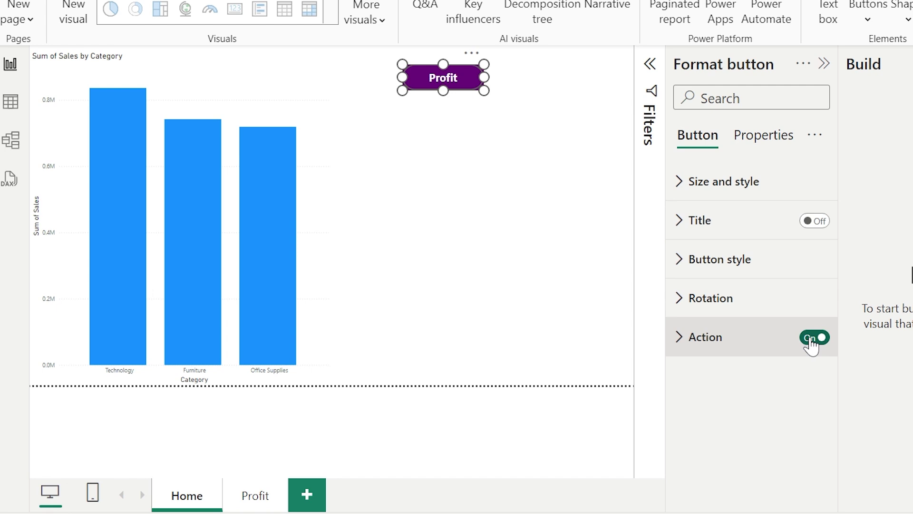
click(684, 345)
scroll(687, 346, down, 4)
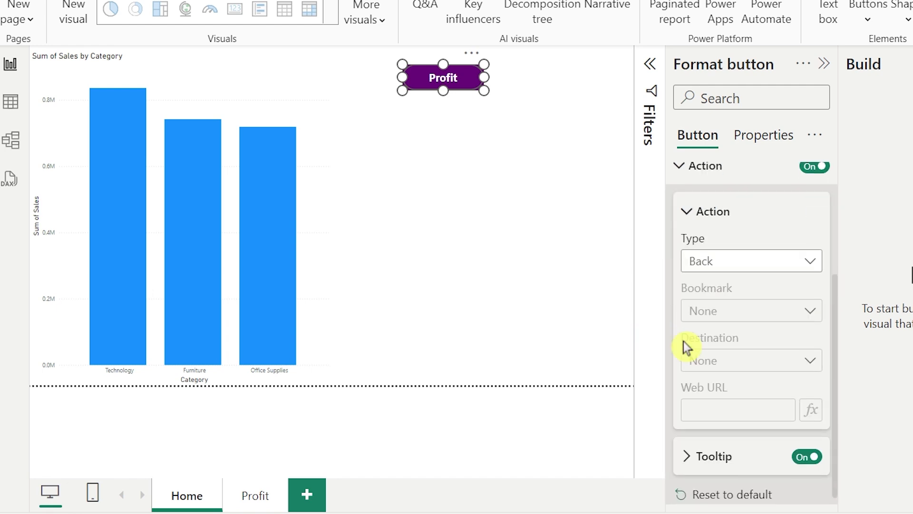
click(717, 260)
click(728, 297)
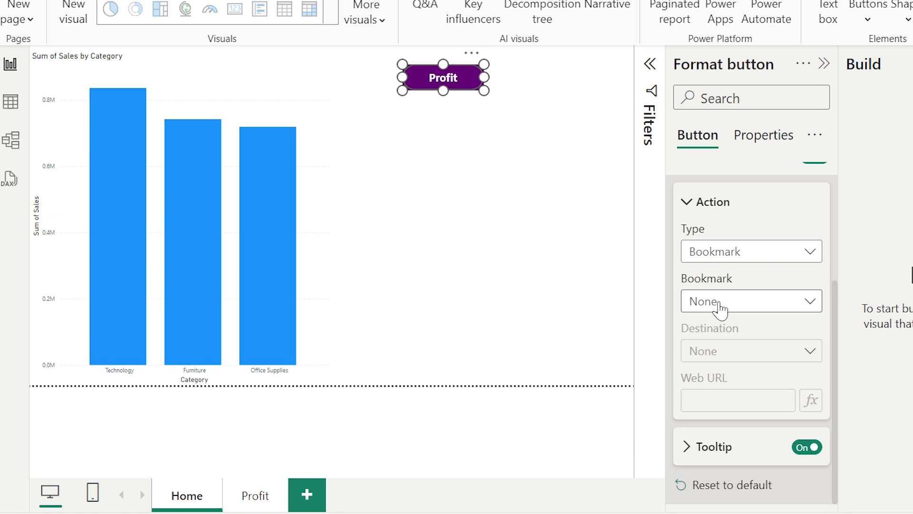
Step: Change the Profit button's action type to Page navigation with the Profit page as its destination
click(723, 250)
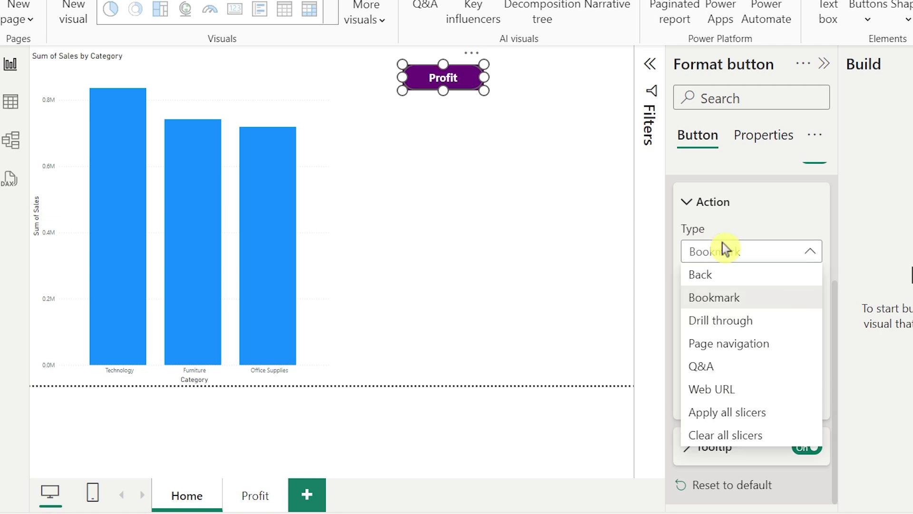
click(730, 344)
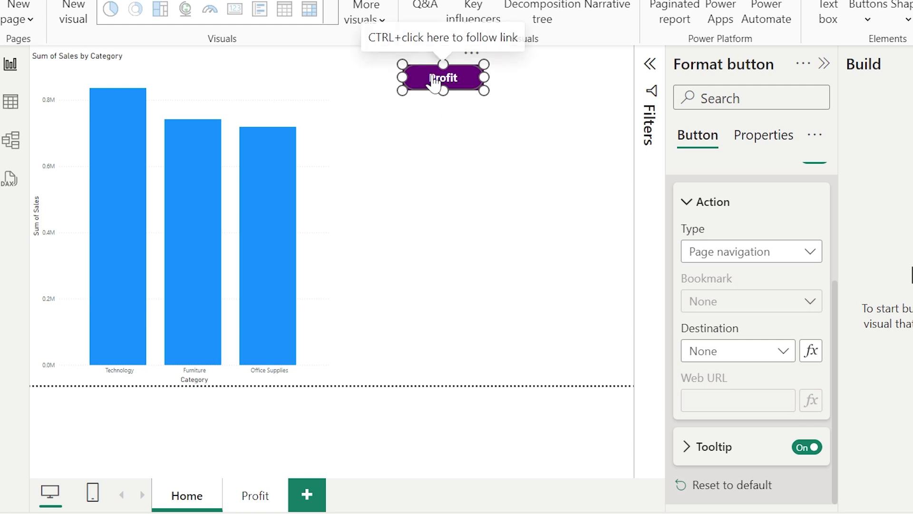
click(727, 352)
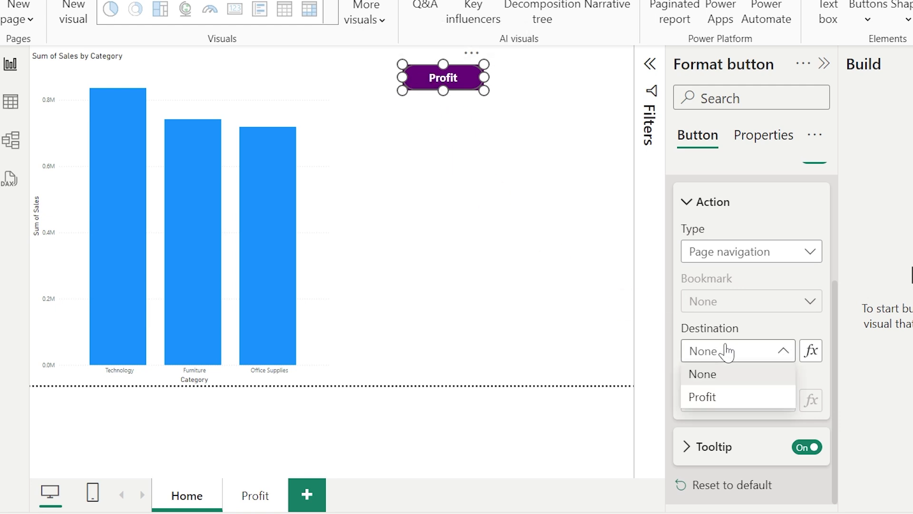
click(719, 404)
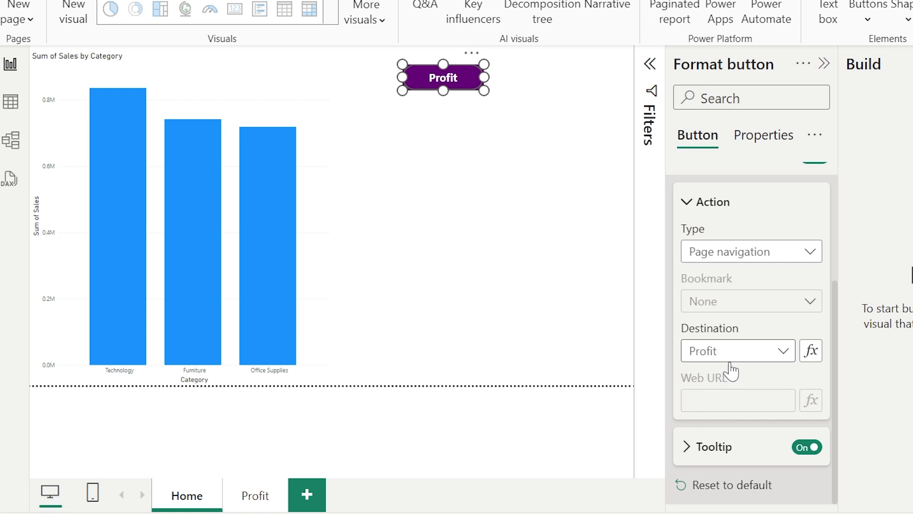
Step: Turn on the action of the Profit page's Sales button and set it to Page navigation with Home as the destination
click(246, 500)
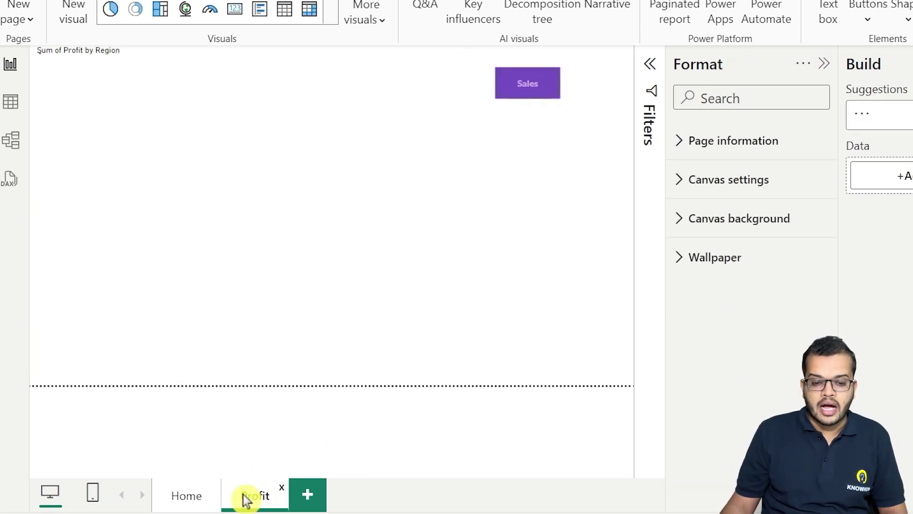
click(511, 88)
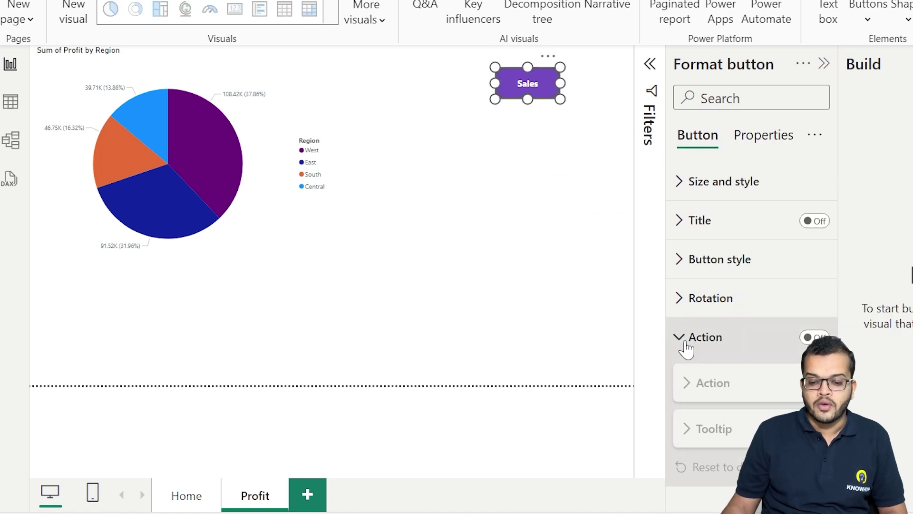
click(821, 336)
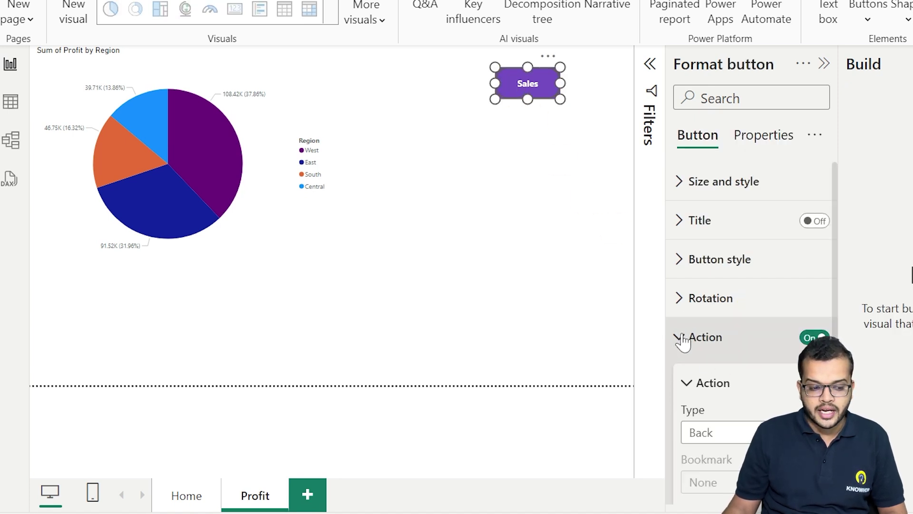
scroll(752, 381, down, 3)
click(744, 252)
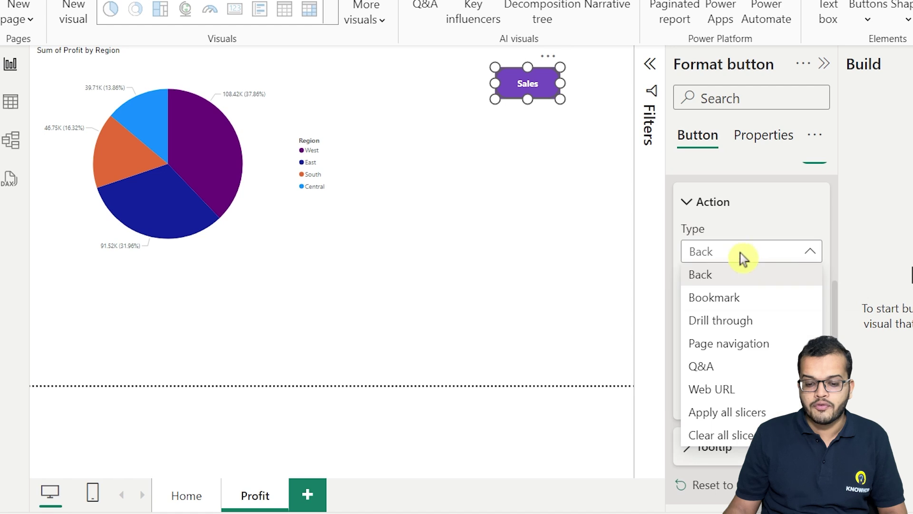
click(752, 342)
click(756, 356)
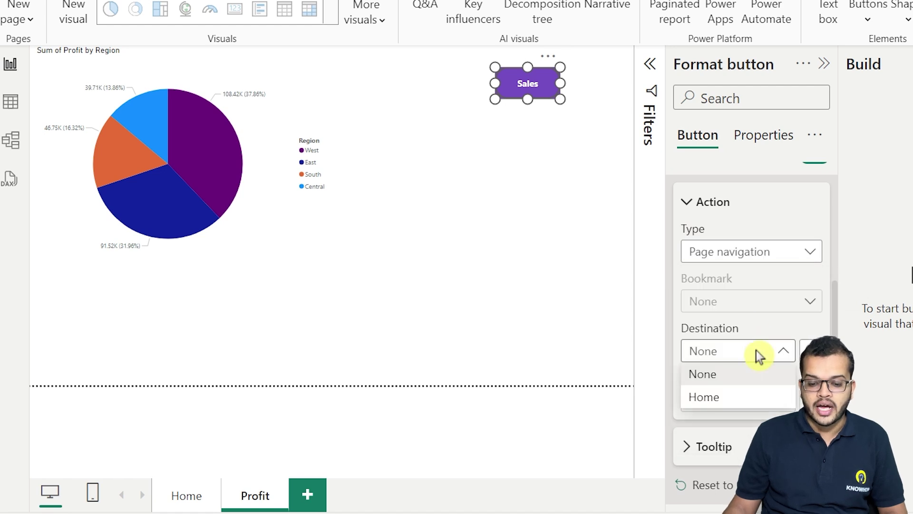
click(745, 397)
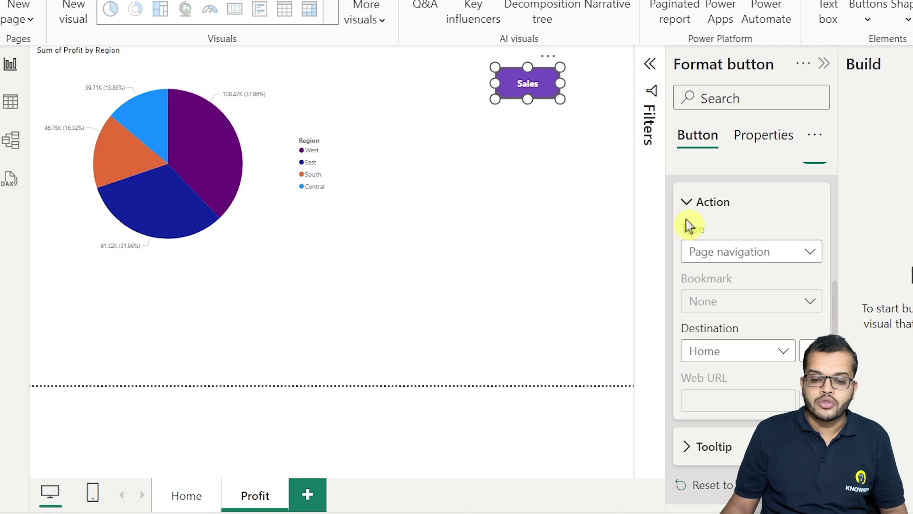
scroll(694, 236, up, 2)
scroll(696, 241, up, 2)
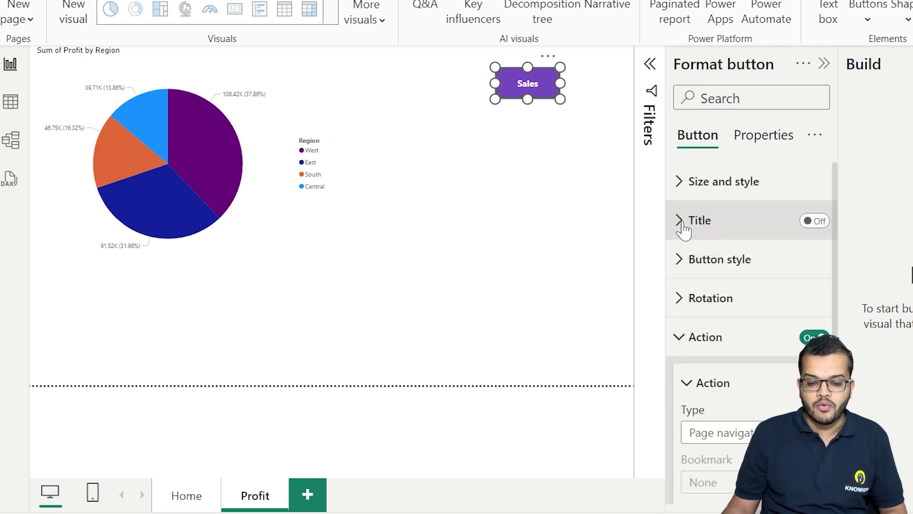
click(683, 338)
Step: Test the navigation by following the Sales button to Home and the Profit button back to the Profit page
click(492, 221)
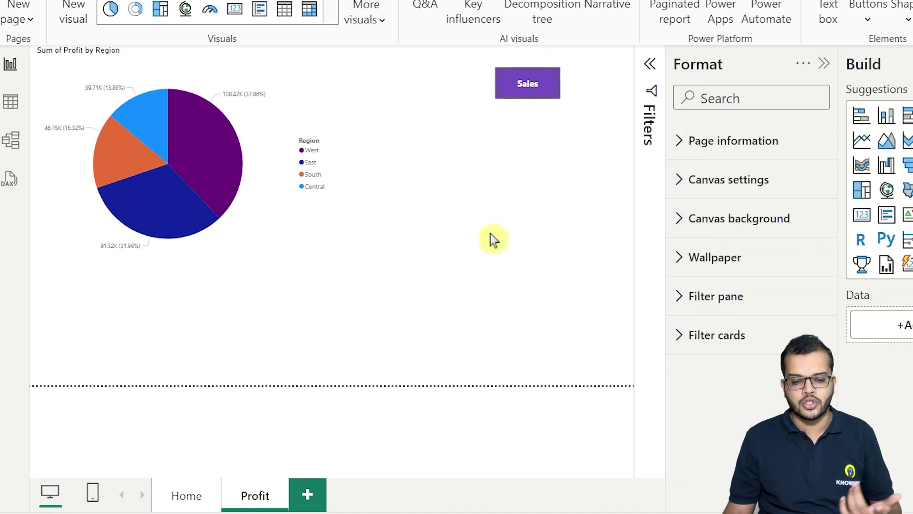
ctrl+click(526, 81)
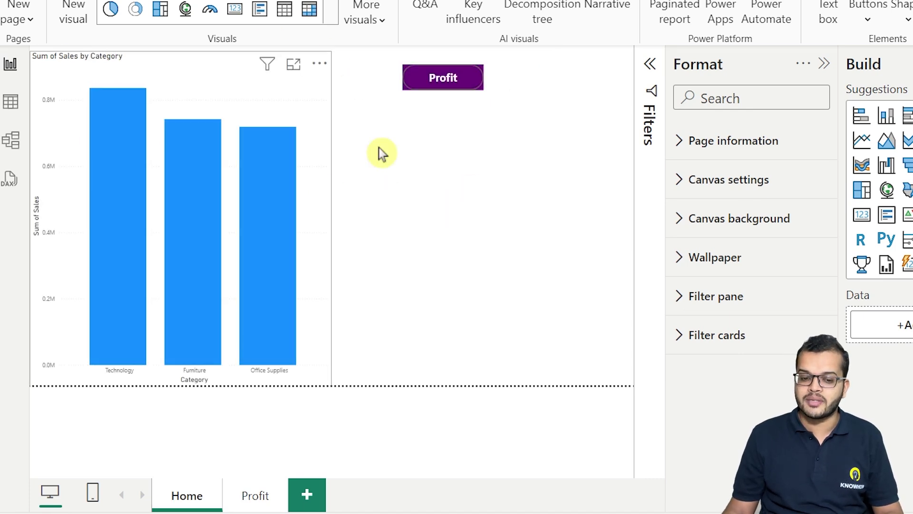
ctrl+click(453, 86)
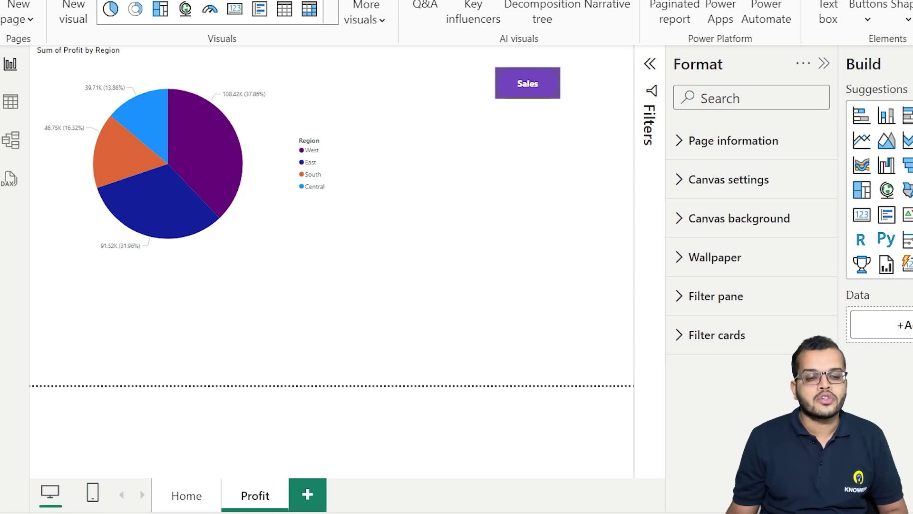
Step: Insert another blank button on the Profit page, place it below the Sales button and enlarge it slightly
click(869, 21)
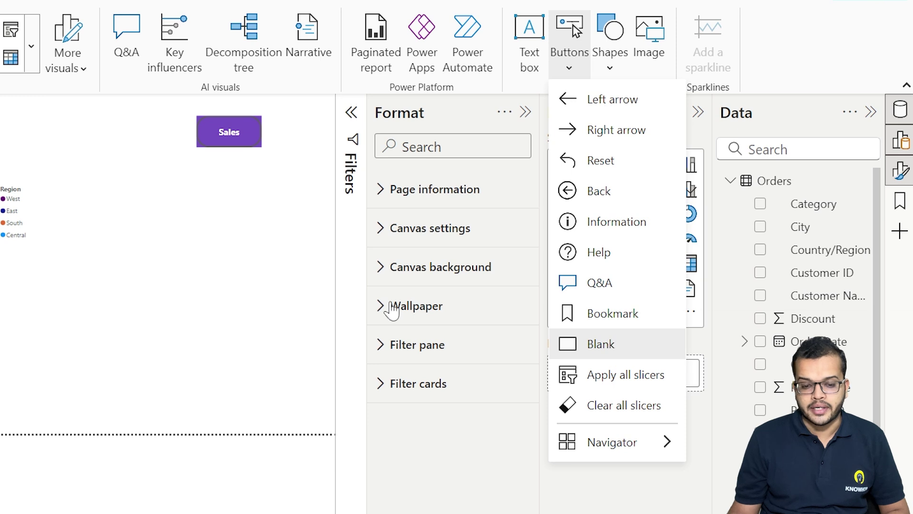
click(601, 343)
drag(0, 111, 202, 219)
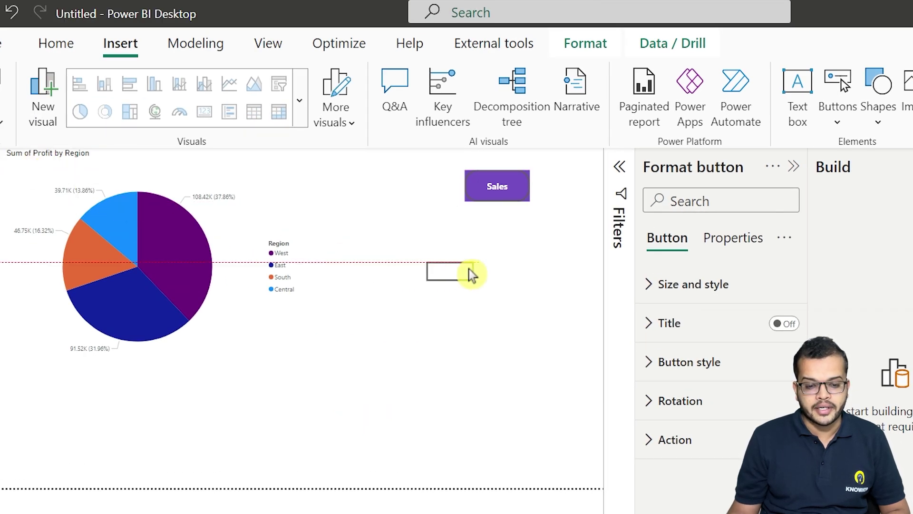
drag(471, 273, 523, 295)
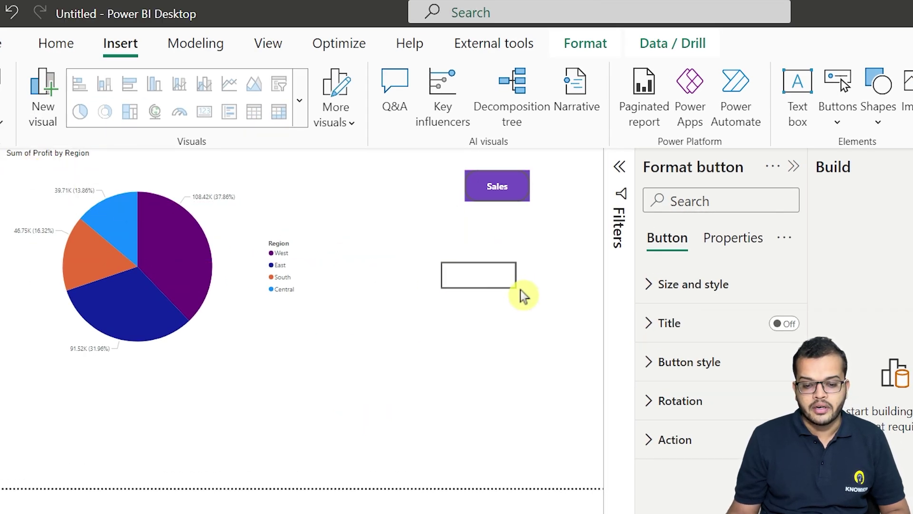
Step: Change the new blank button's shape to Rounded Rectangle in its button style settings
click(650, 366)
scroll(693, 384, down, 5)
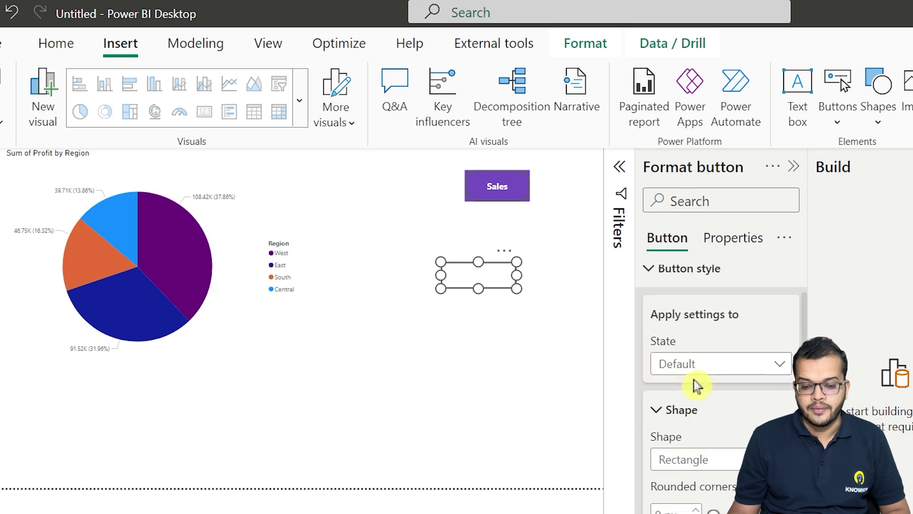
scroll(717, 368, up, 2)
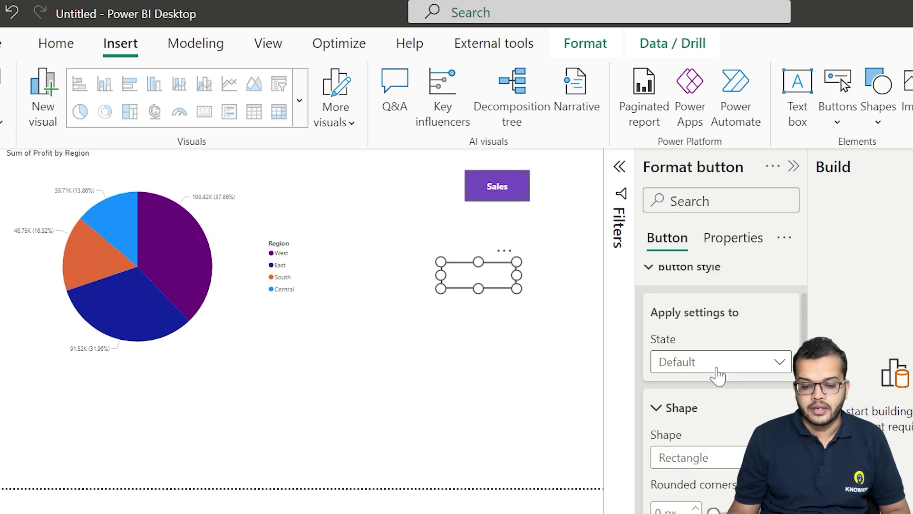
scroll(717, 367, down, 2)
click(716, 363)
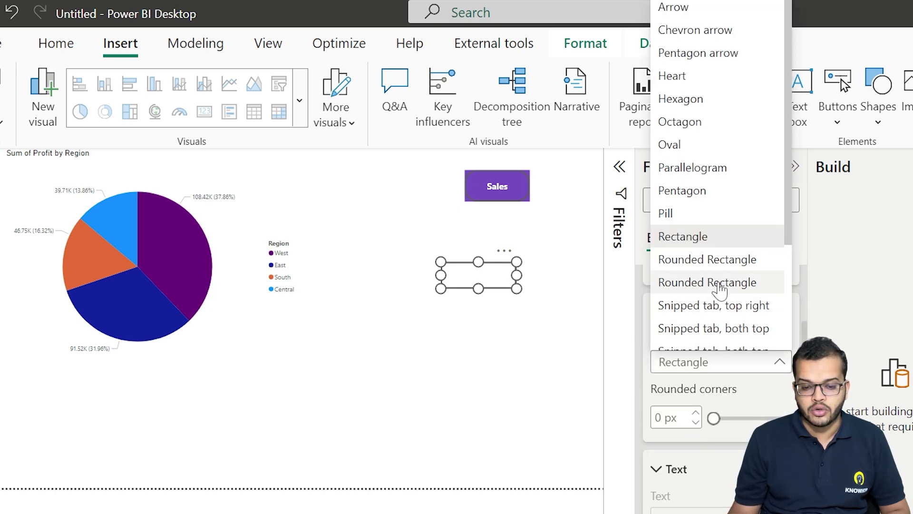
click(716, 283)
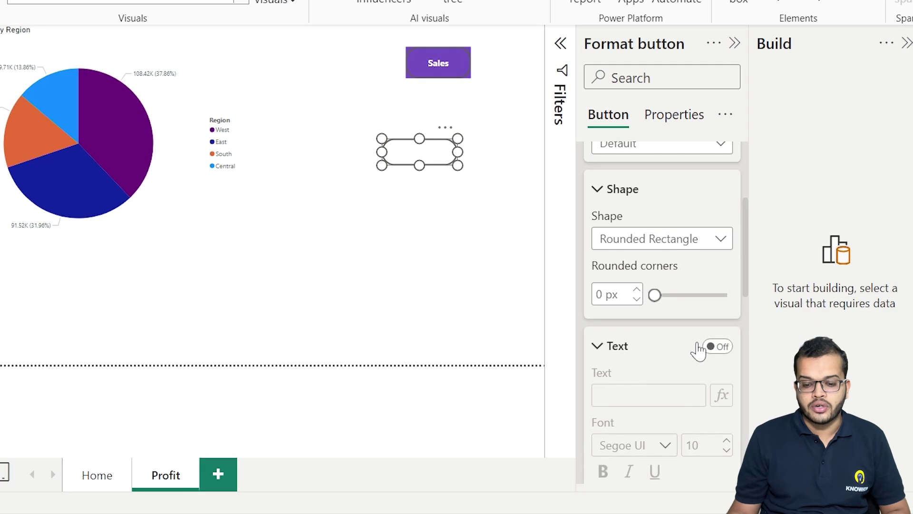
Step: Turn on the button's text and bring up the full emoji list for its text field
click(716, 348)
scroll(681, 352, down, 2)
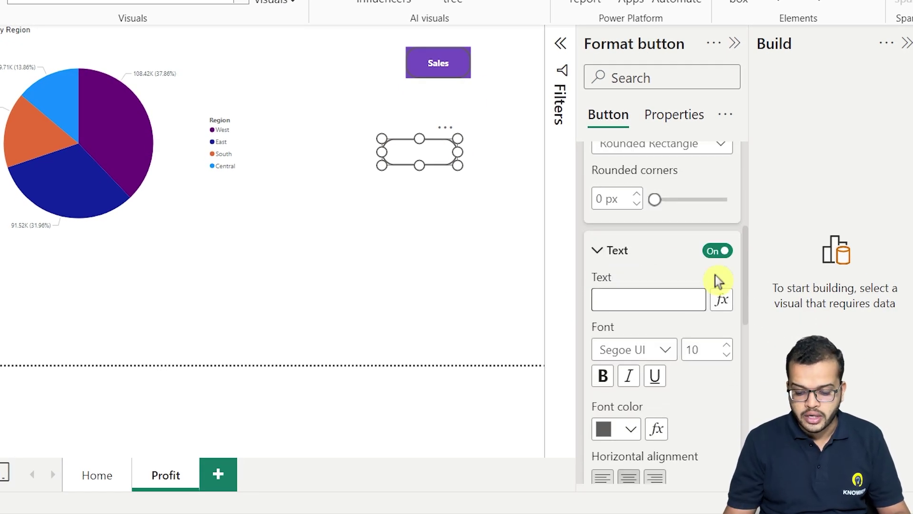
key(super+period)
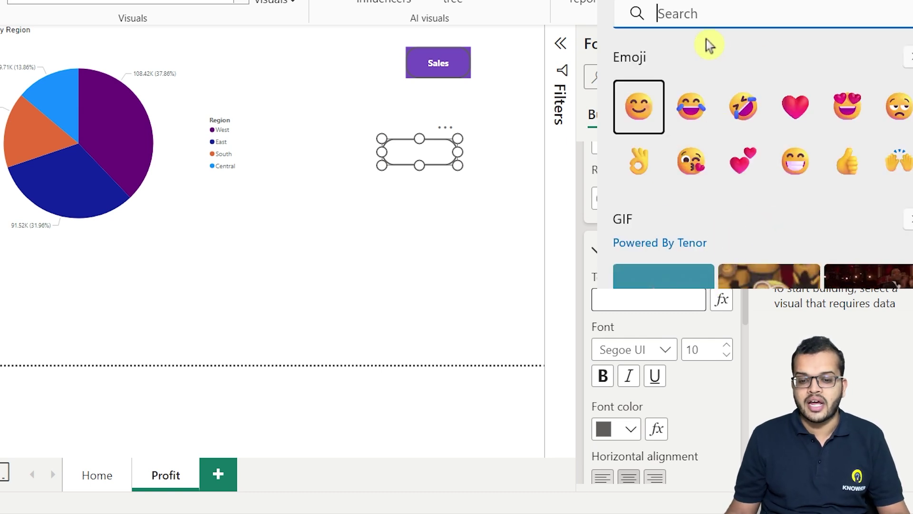
scroll(755, 100, down, 5)
scroll(753, 98, up, 5)
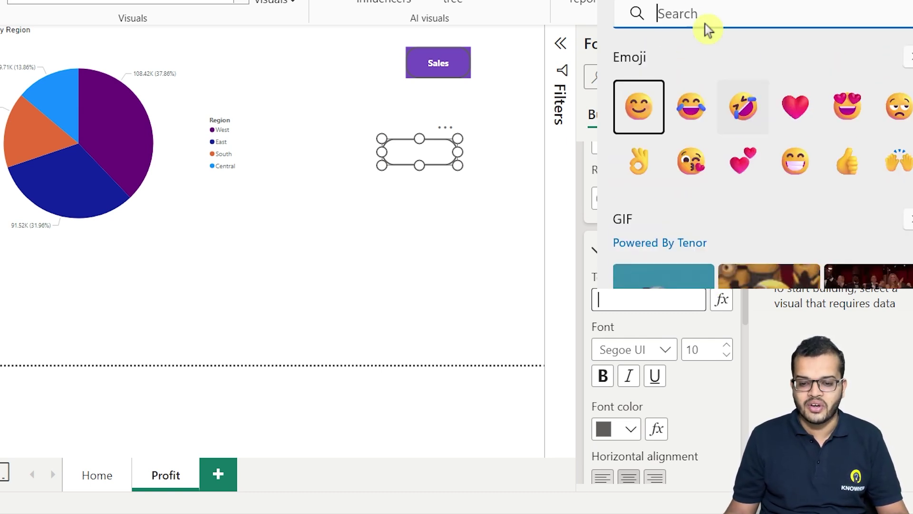
click(723, 56)
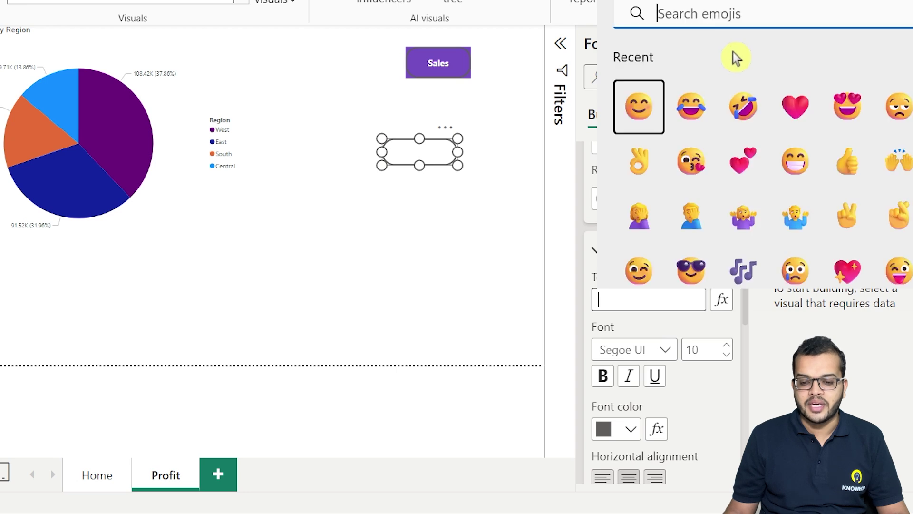
Step: Browse the emoji list for a black circle and insert it as the button's text
scroll(785, 107, down, 6)
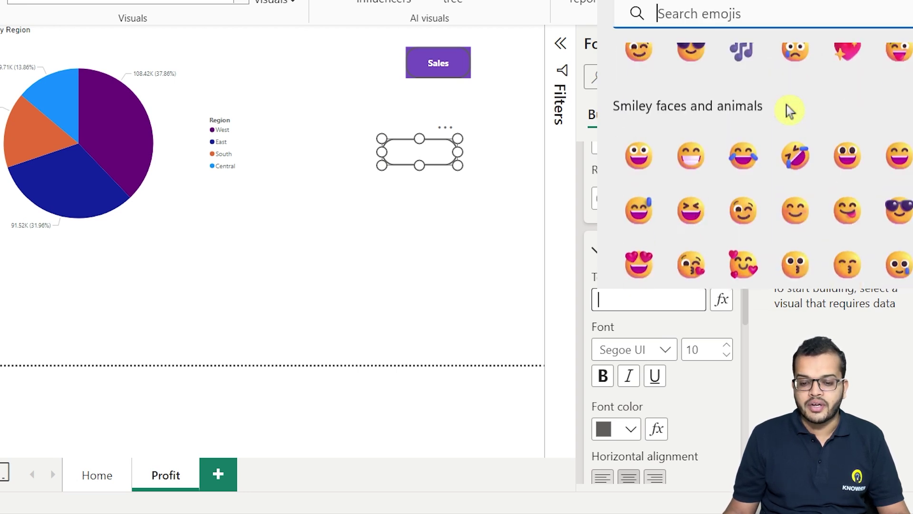
scroll(788, 109, down, 8)
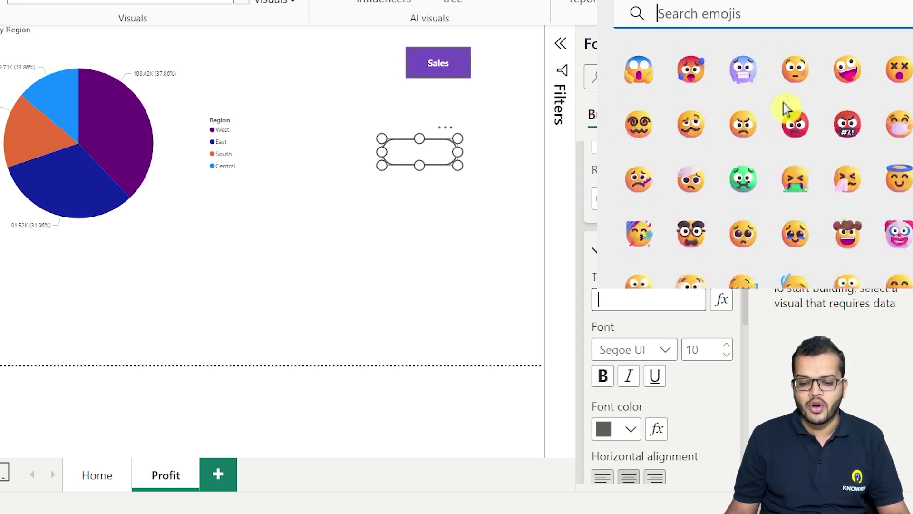
scroll(780, 101, down, 10)
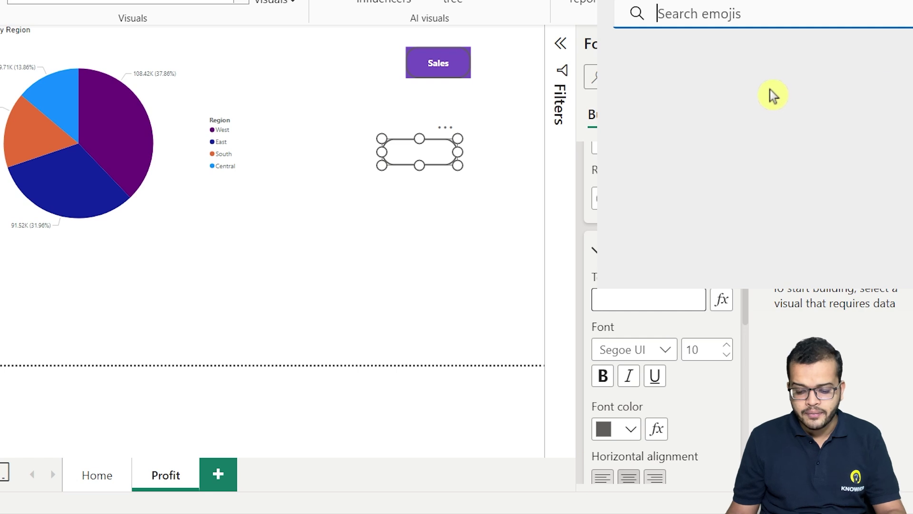
text(.)
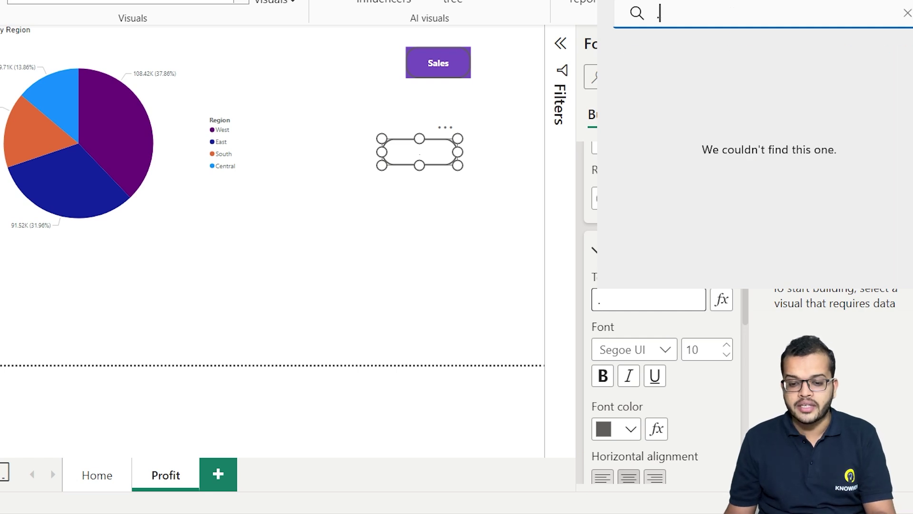
key(BackSpace)
scroll(784, 85, down, 5)
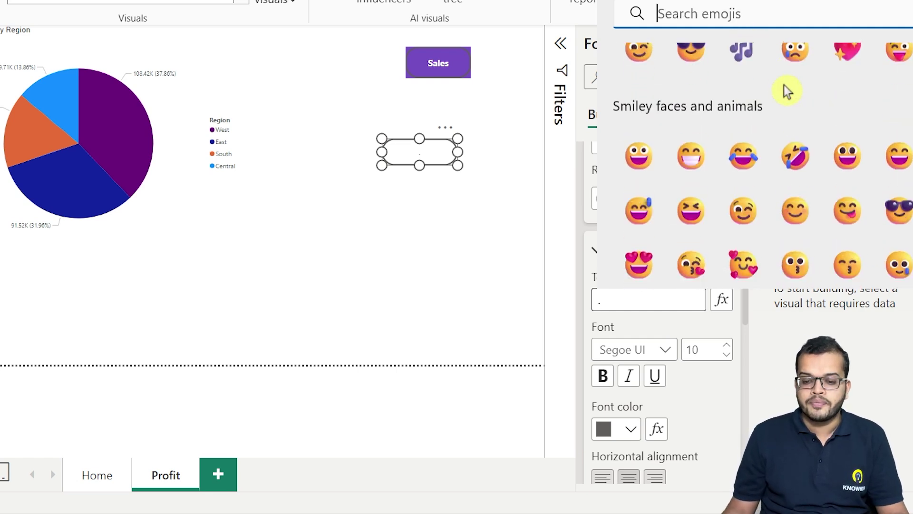
scroll(779, 81, down, 15)
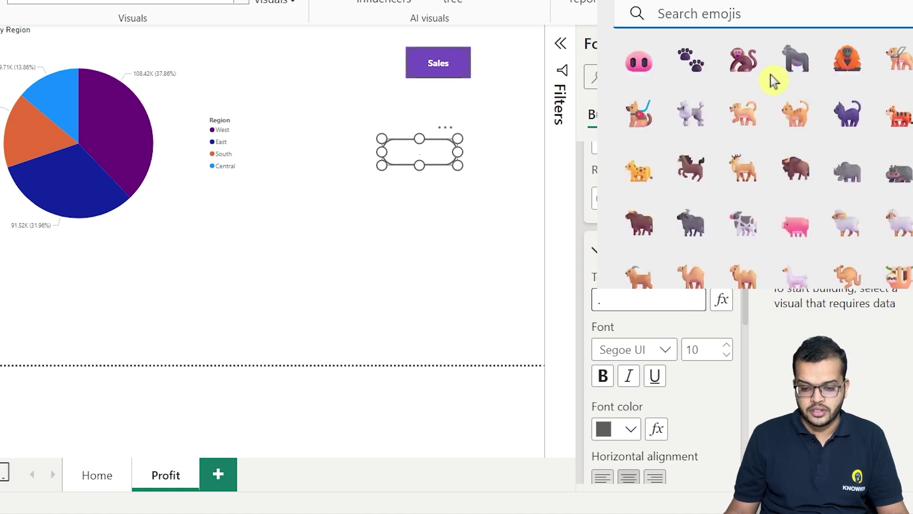
scroll(770, 75, down, 10)
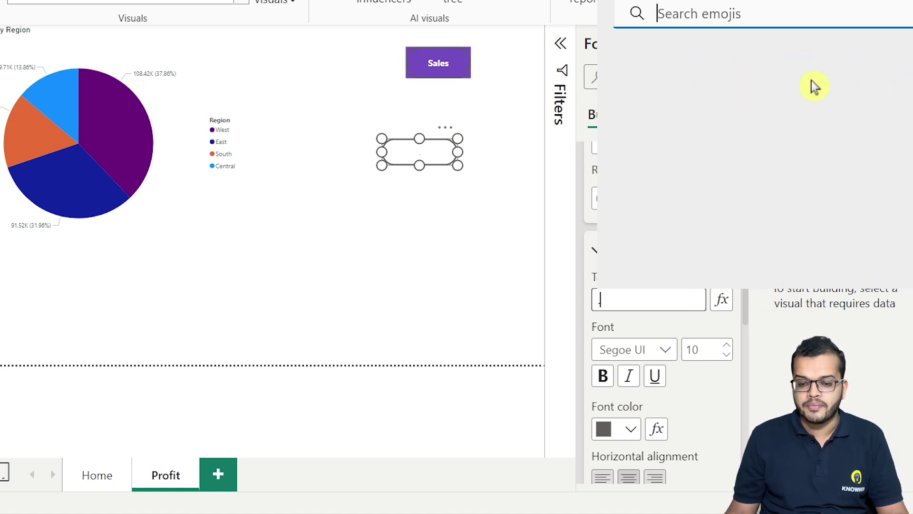
scroll(811, 81, down, 5)
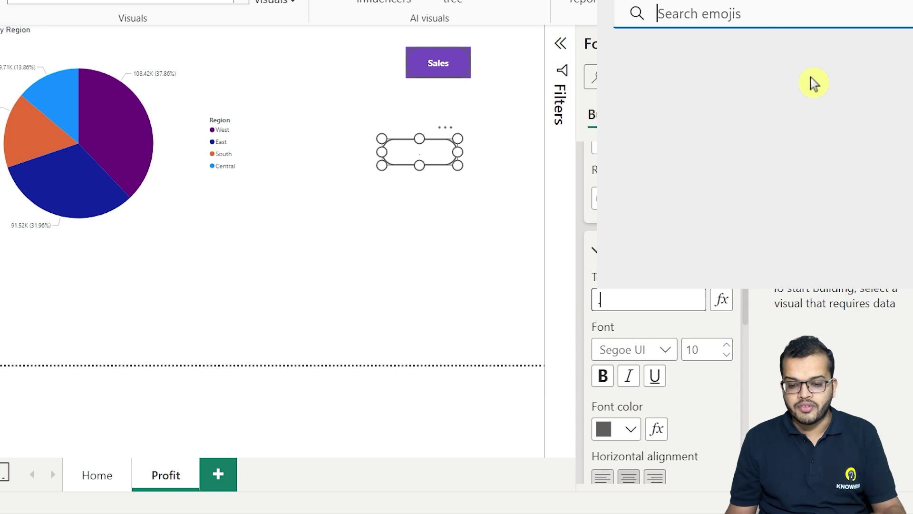
scroll(810, 85, down, 15)
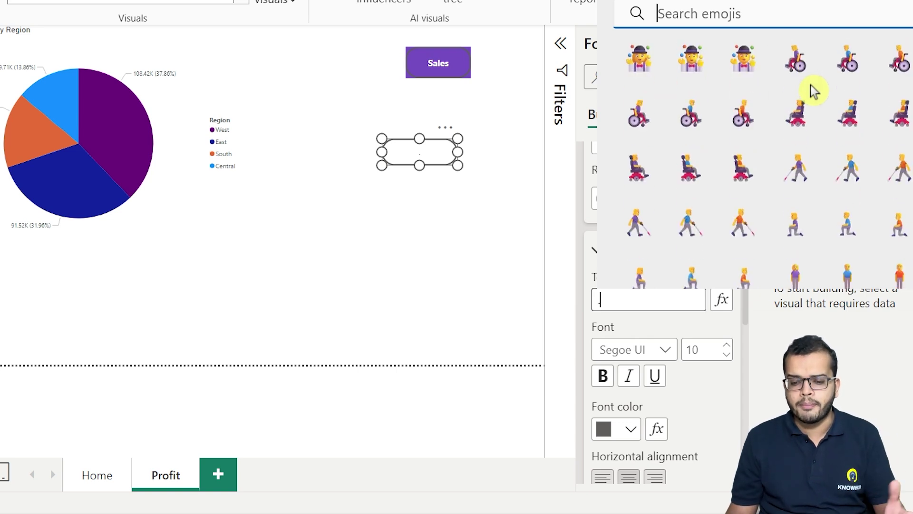
scroll(810, 84, down, 10)
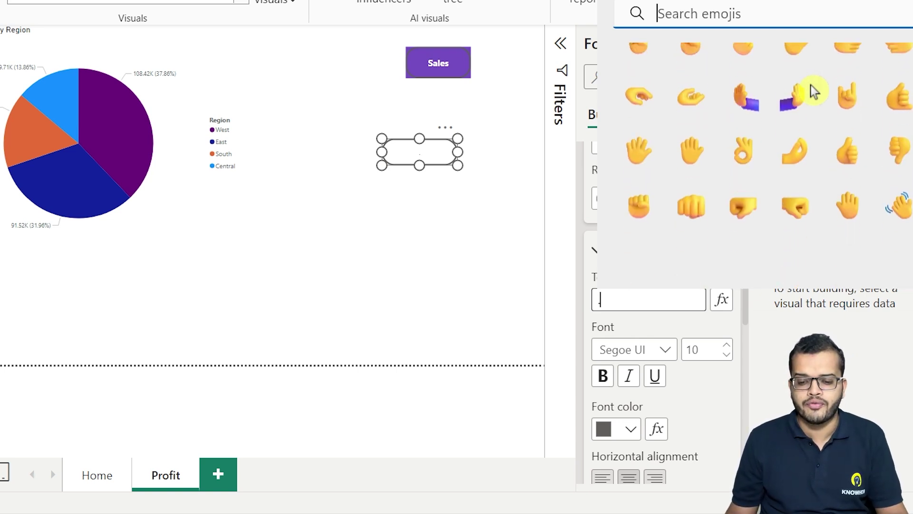
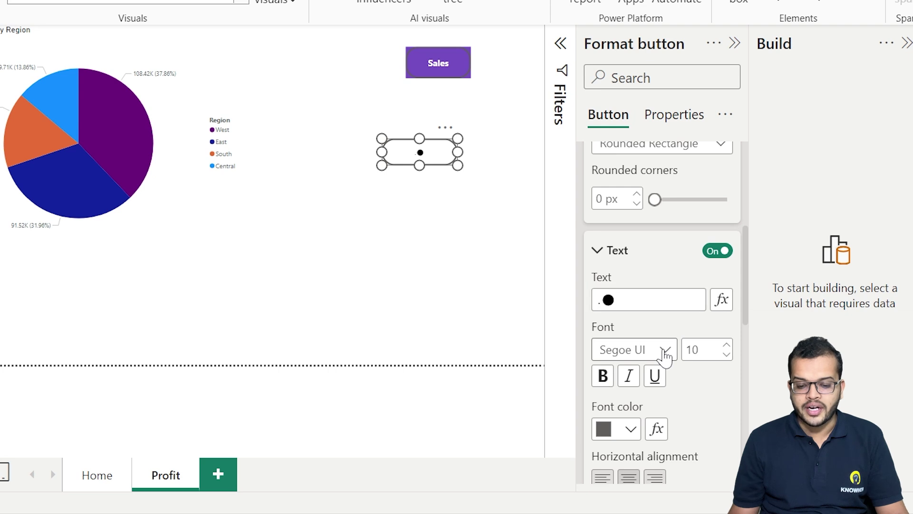
Step: Set the button text to a bold Segoe UI font and raise its size to 22
click(665, 253)
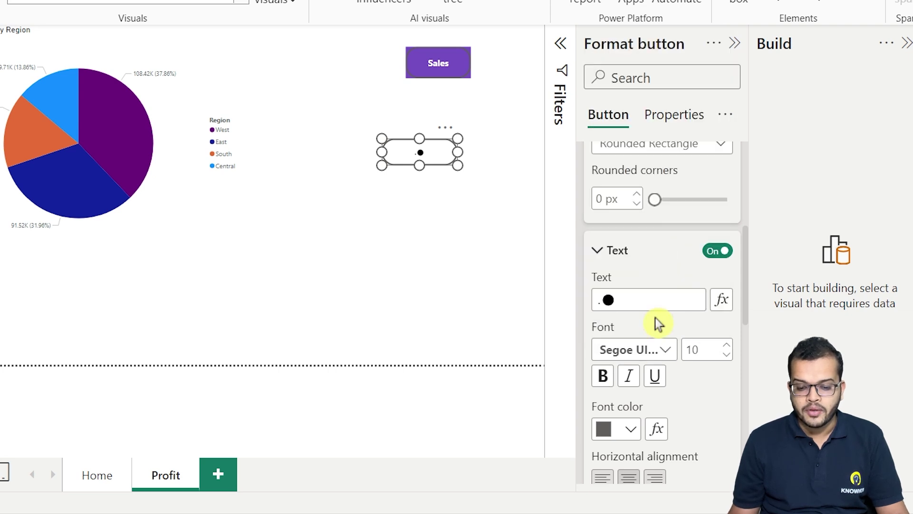
scroll(657, 322, down, 4)
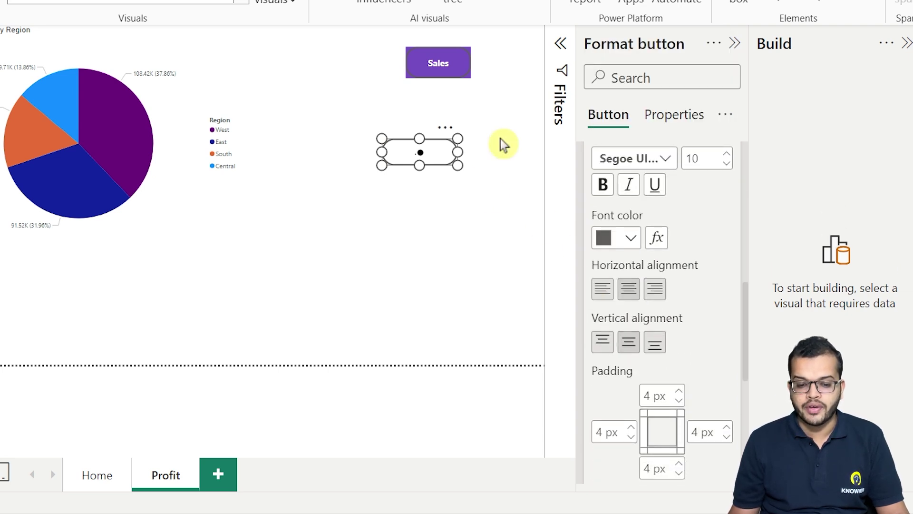
click(728, 155)
click(727, 155)
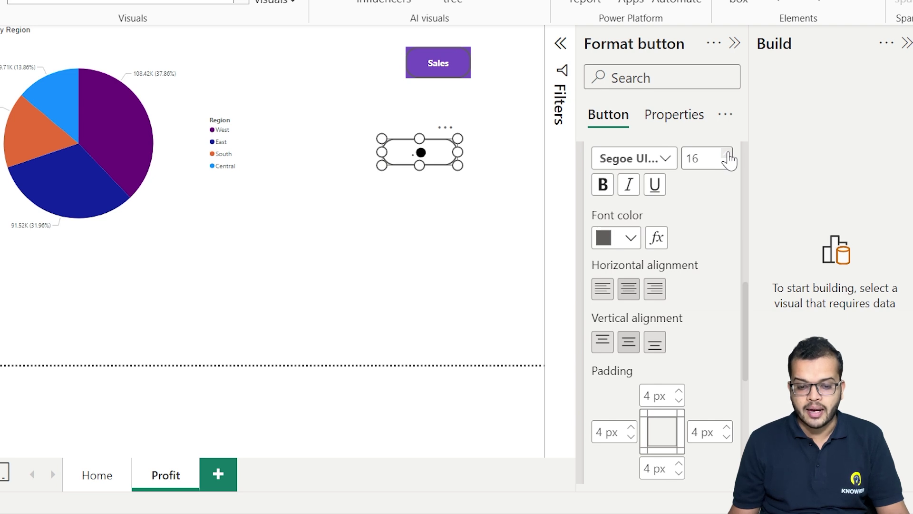
click(728, 155)
click(727, 155)
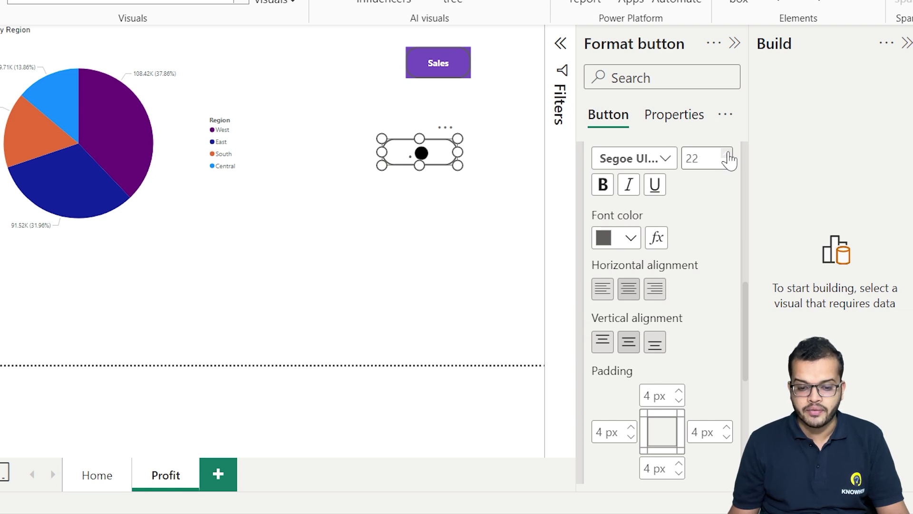
Step: Align the circle to the top and left of the button and enlarge its font size to 28
click(602, 344)
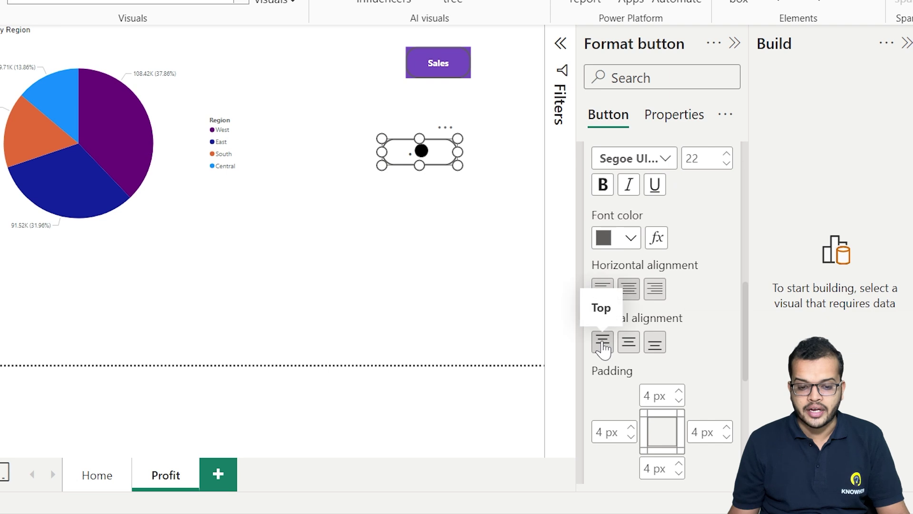
click(602, 289)
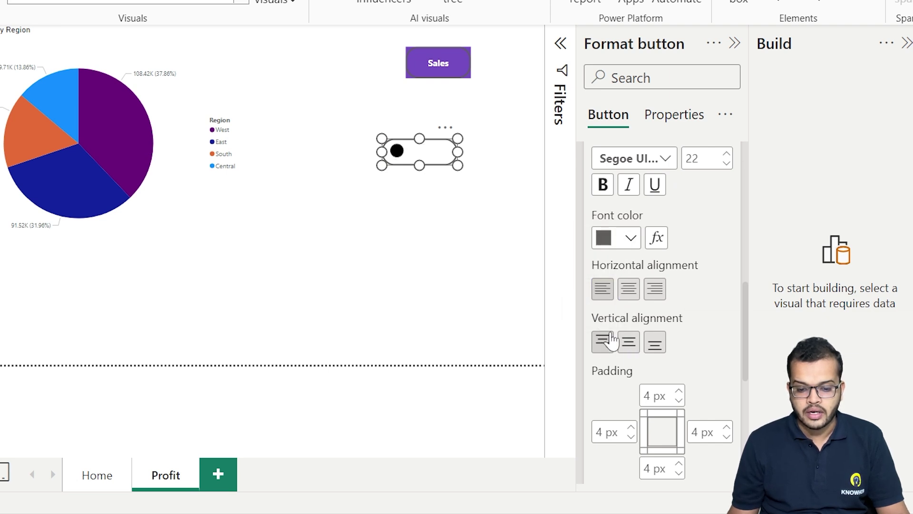
scroll(712, 197, up, 2)
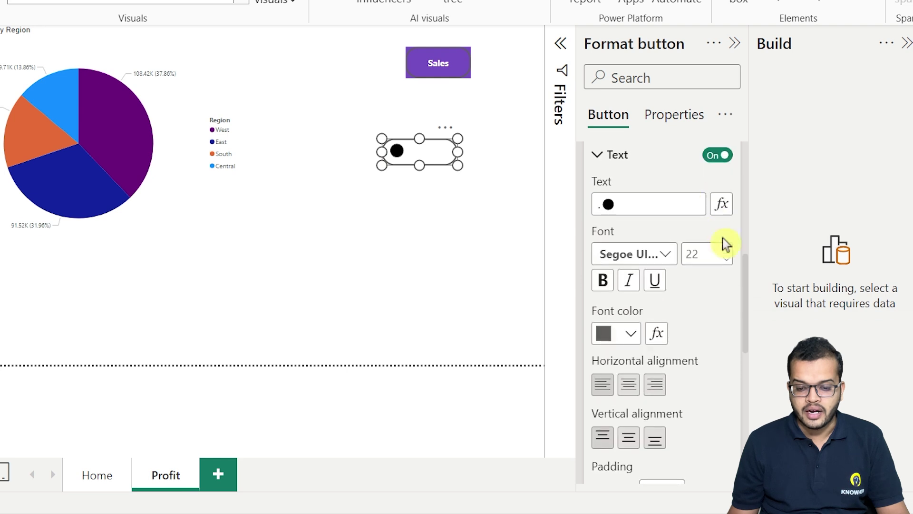
click(728, 252)
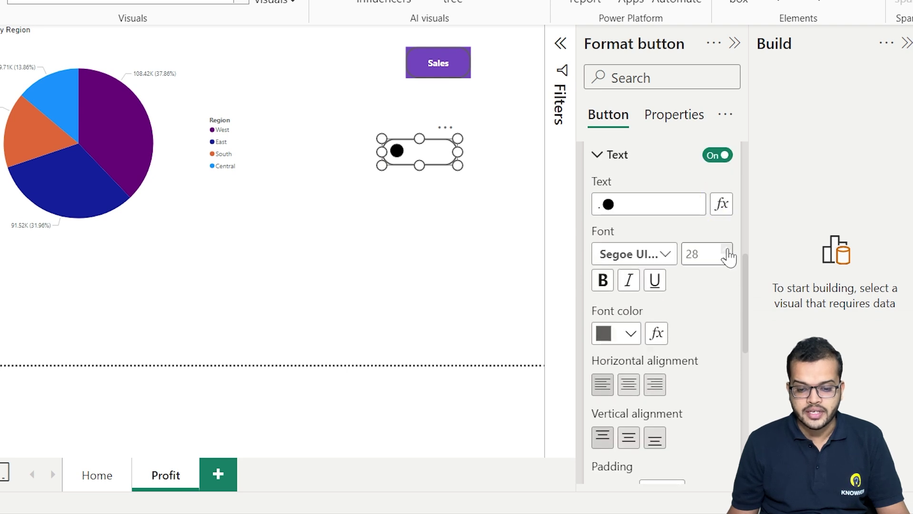
click(486, 221)
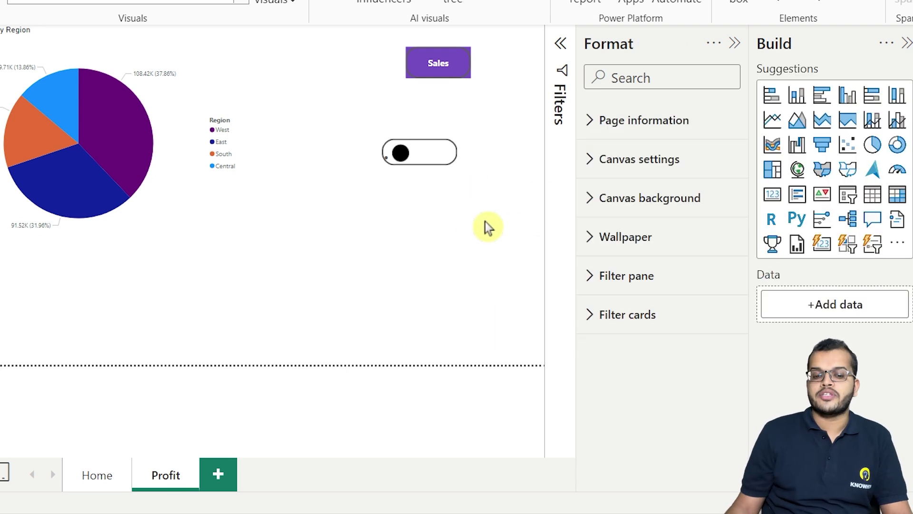
Step: Turn on the rounded button's background and give it a custom light green colour, #5CEDAB
click(445, 167)
click(591, 162)
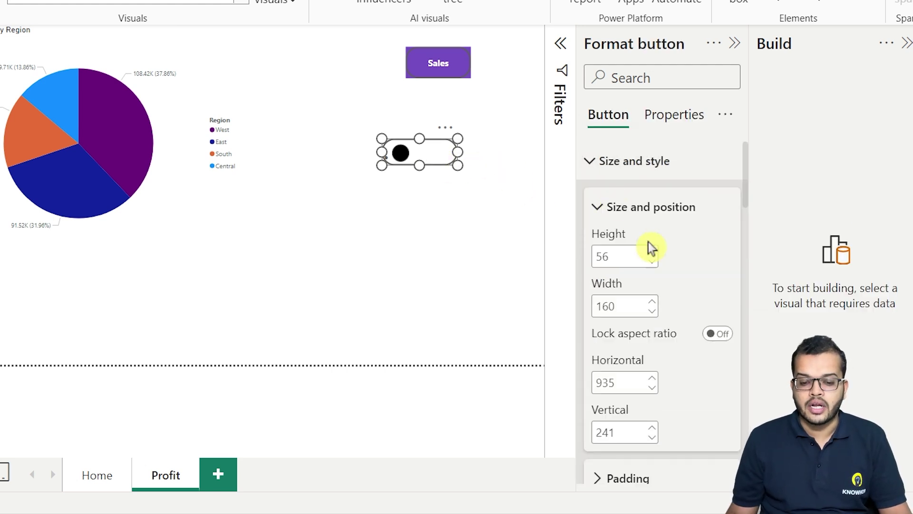
scroll(651, 247, down, 5)
click(645, 240)
click(717, 238)
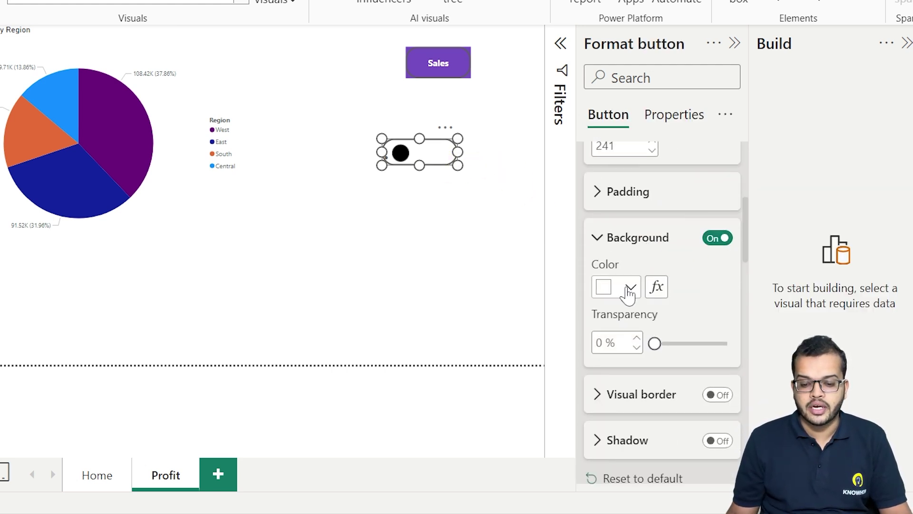
click(629, 288)
click(685, 251)
drag(630, 186, 718, 183)
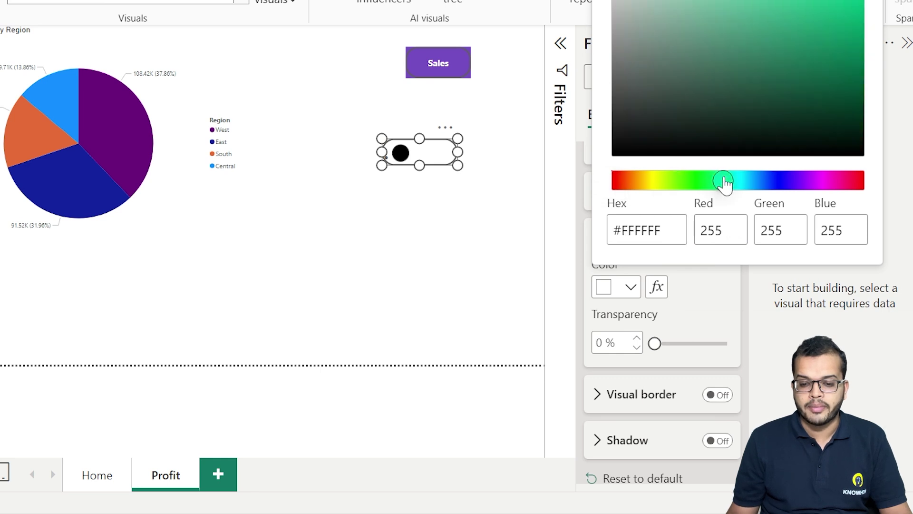
click(733, 69)
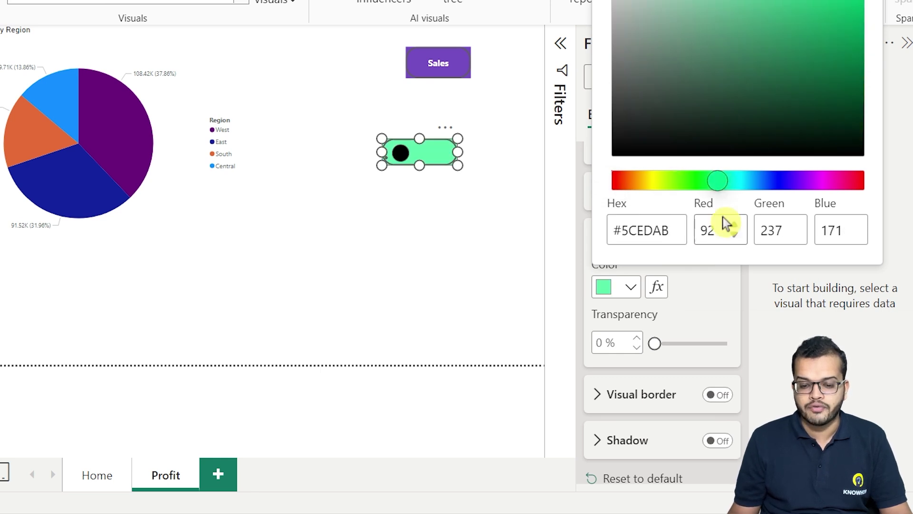
click(707, 281)
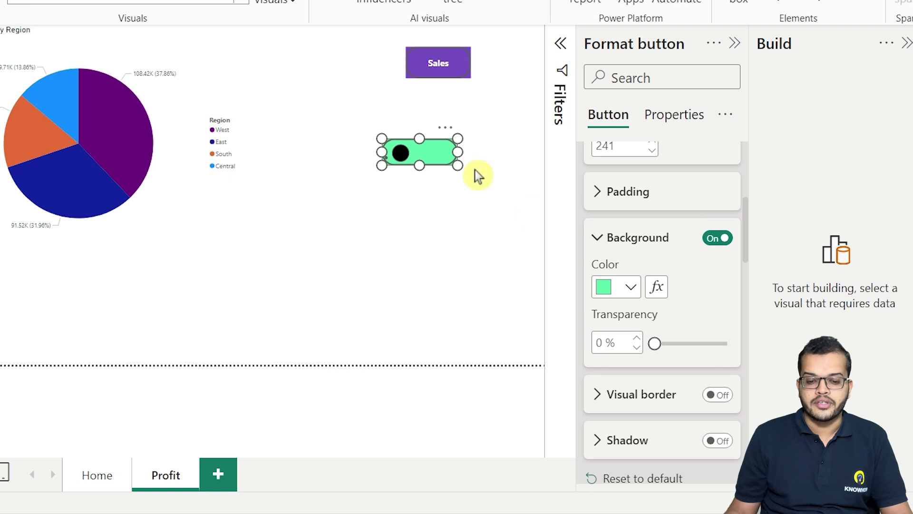
Step: Collapse the green button's expanded format sections and shift the button slightly right beneath the Sales button
click(459, 252)
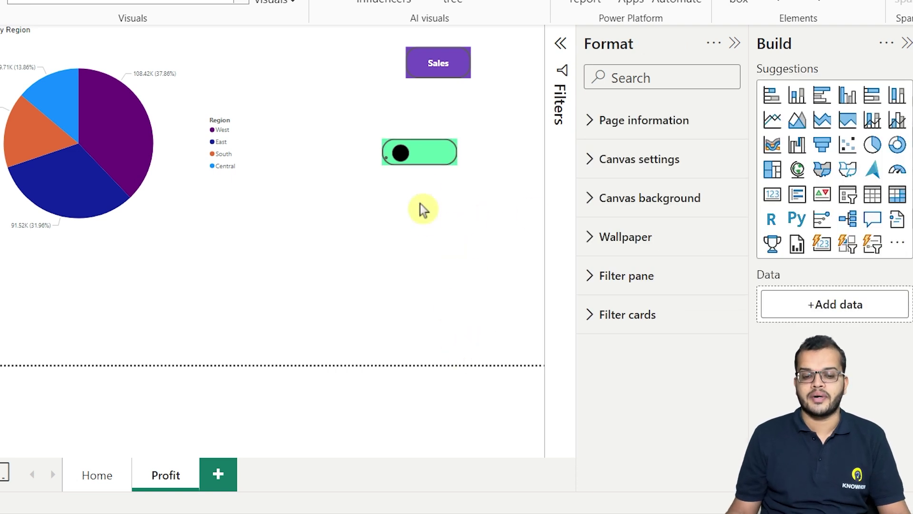
click(427, 151)
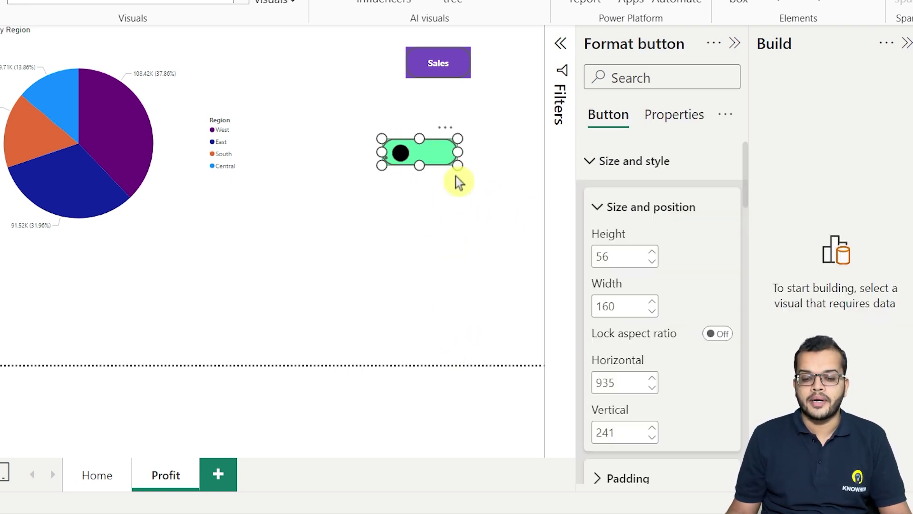
click(594, 178)
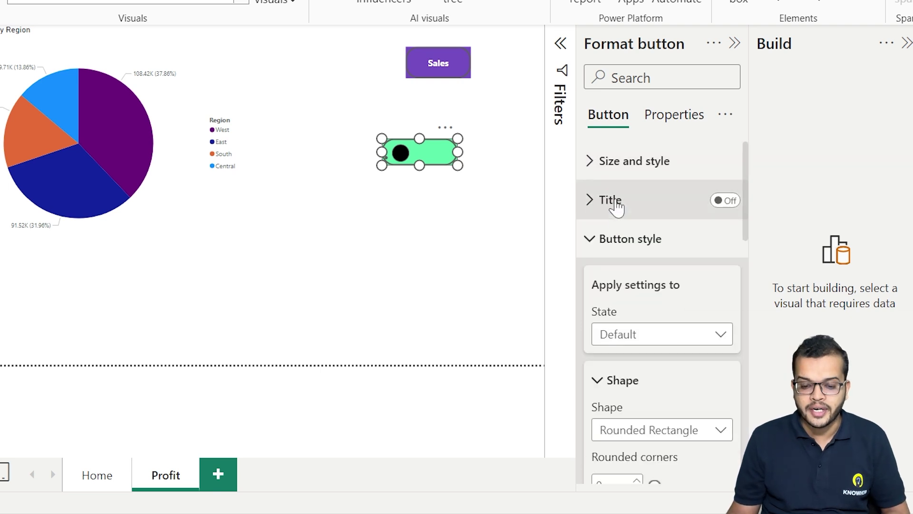
click(590, 248)
click(590, 248)
click(590, 248)
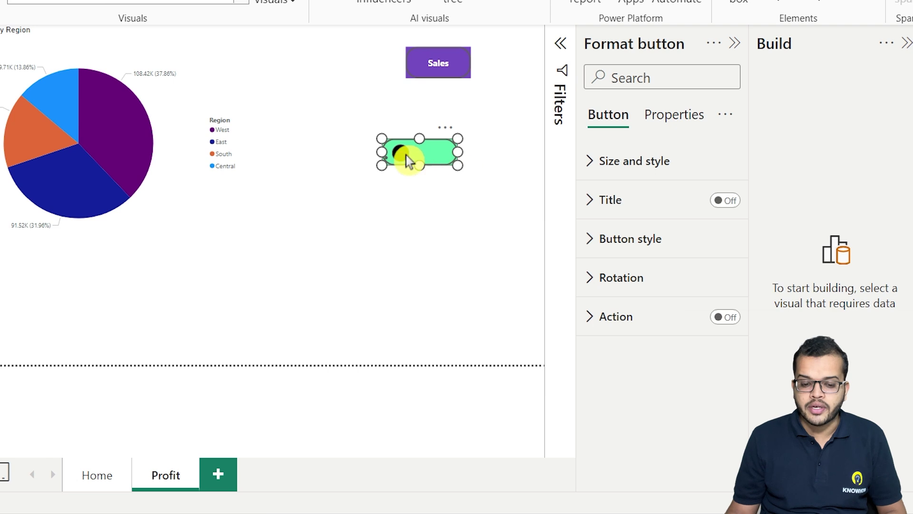
mouse_move(414, 162)
mouse_down()
mouse_move(430, 156)
mouse_move(414, 157)
mouse_up()
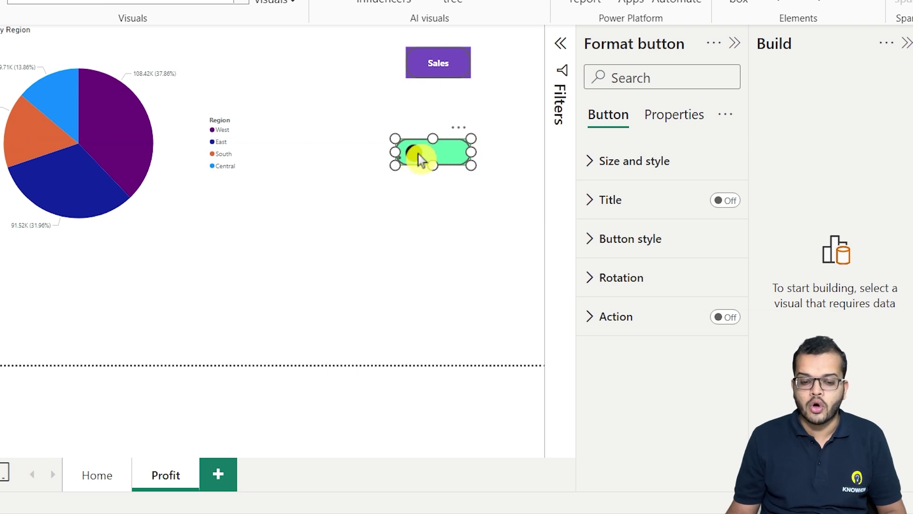
click(418, 159)
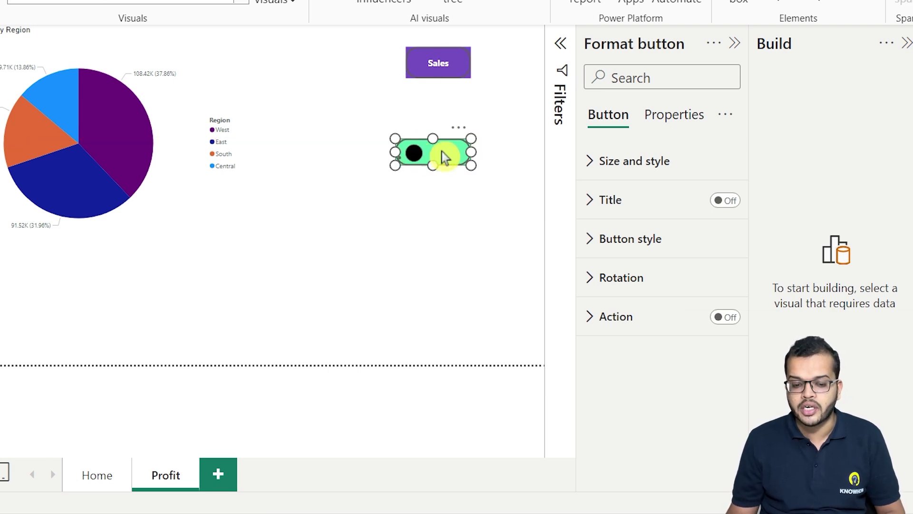